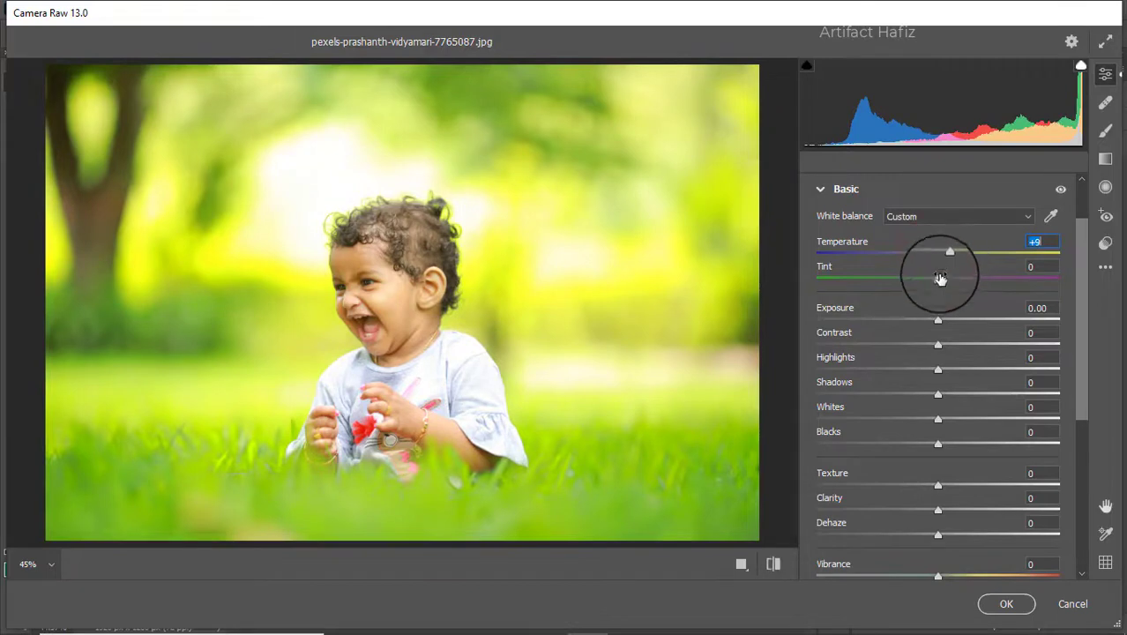
- Set Tint to +5, Exposure to -0.50, Highlights to -100, Whites to +62, Shadows to +4 and Blacks to -19 in the Basic adjustments
drag(937, 278, 944, 279)
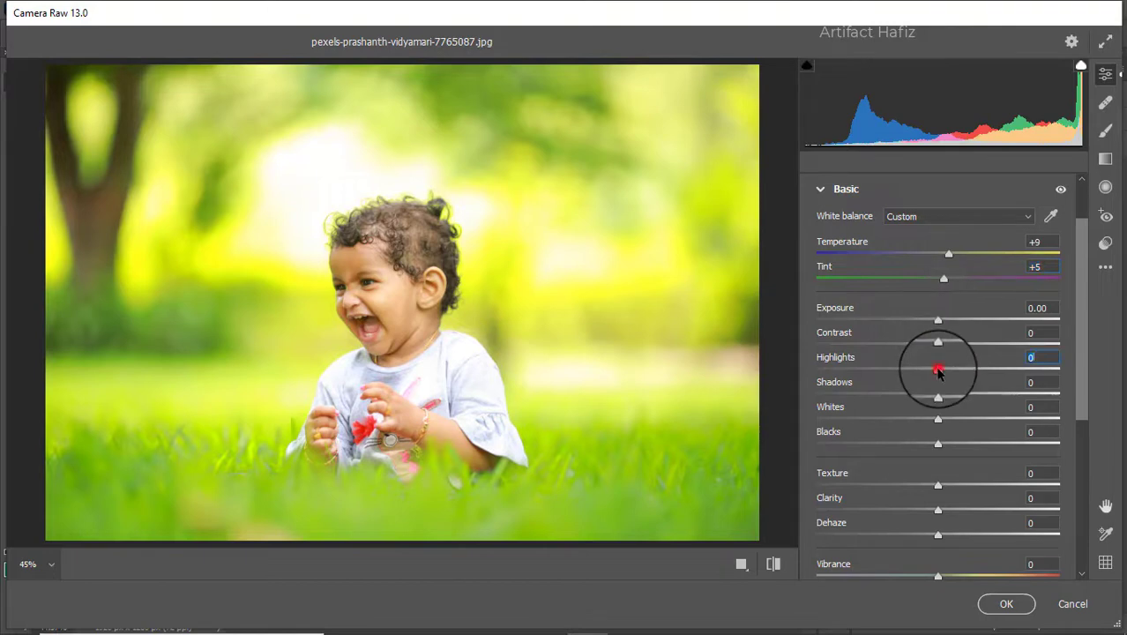
drag(937, 371, 880, 371)
drag(936, 321, 925, 323)
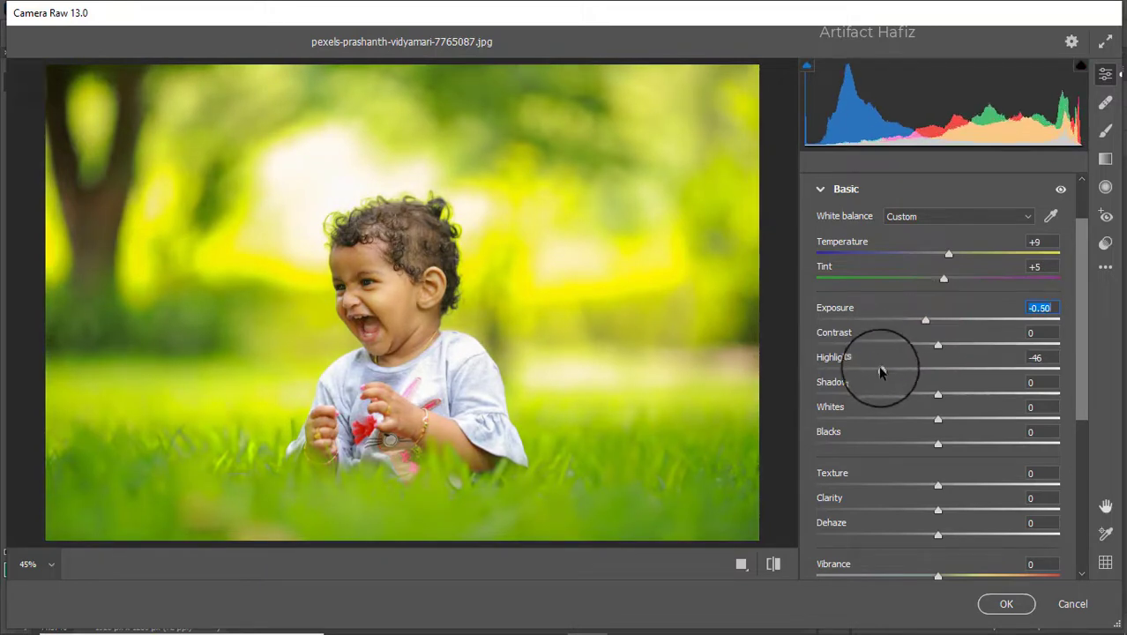
drag(880, 370, 792, 373)
click(936, 419)
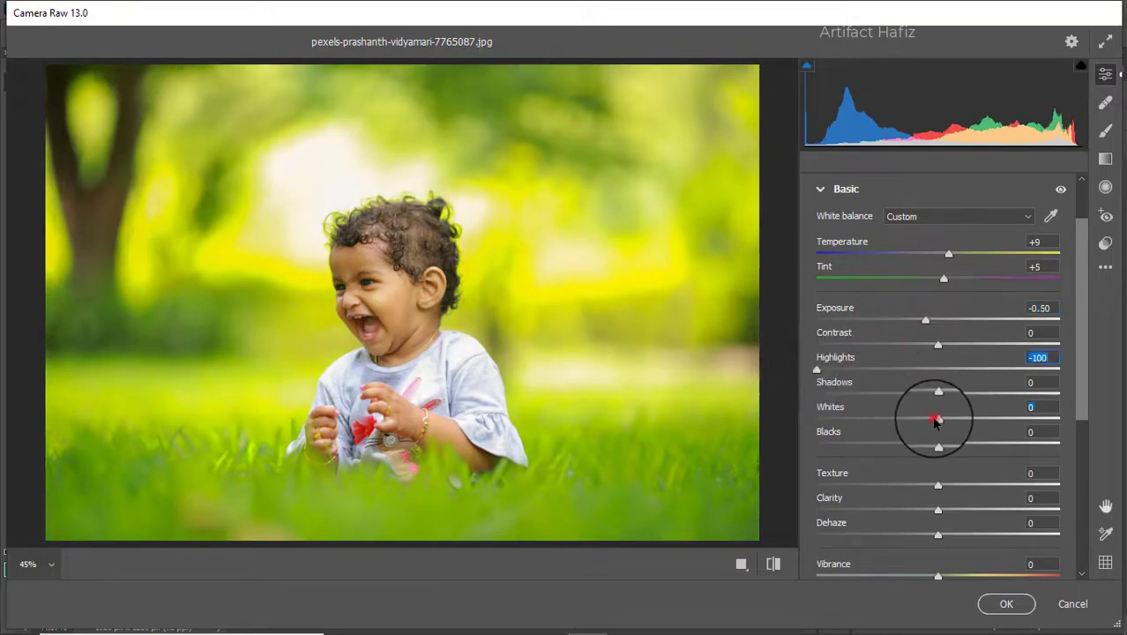
drag(936, 420, 1013, 418)
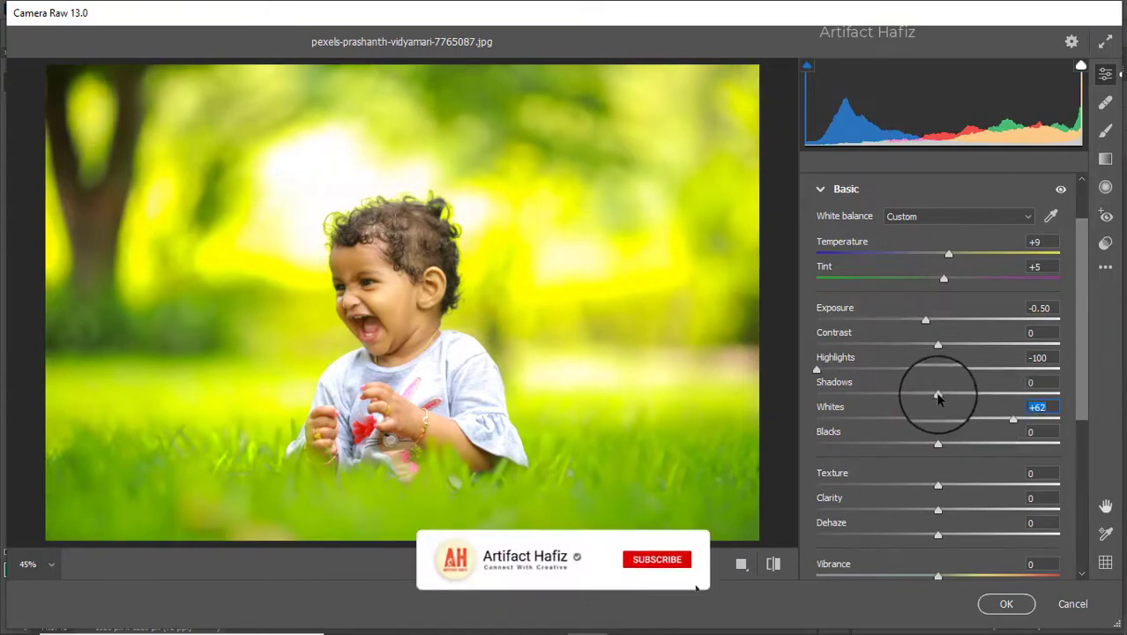
drag(937, 399, 940, 391)
drag(938, 446, 914, 448)
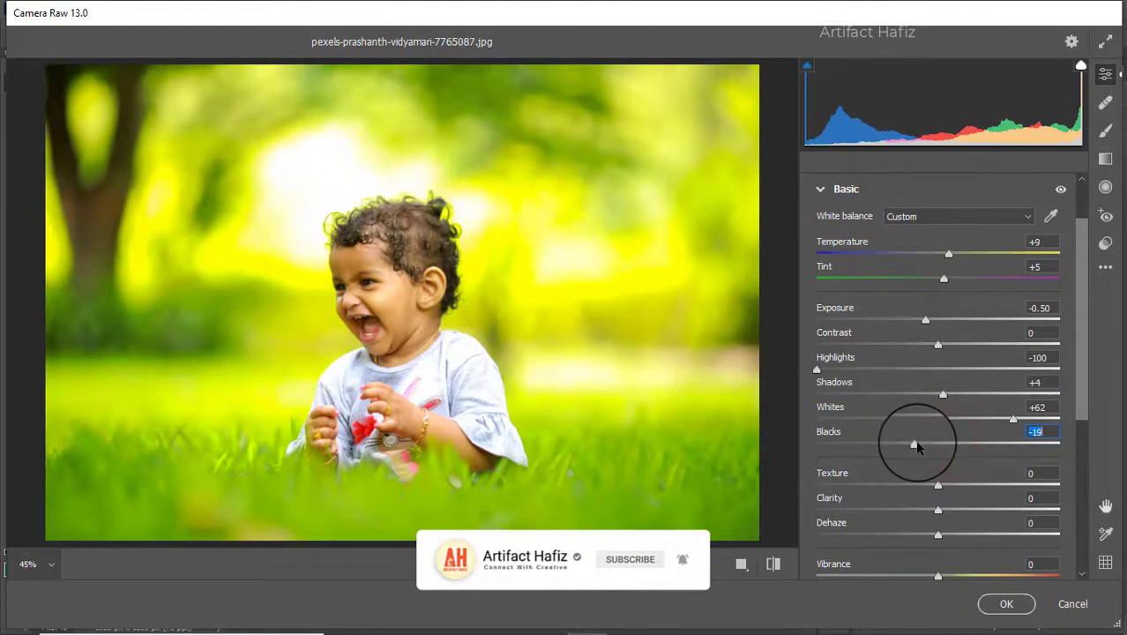
- Set Texture to -3, Clarity to +4, Dehaze to +18, Vibrance to +24 and Saturation to -5 in the Basic adjustments
scroll(929, 396, down, 1)
drag(935, 398, 961, 457)
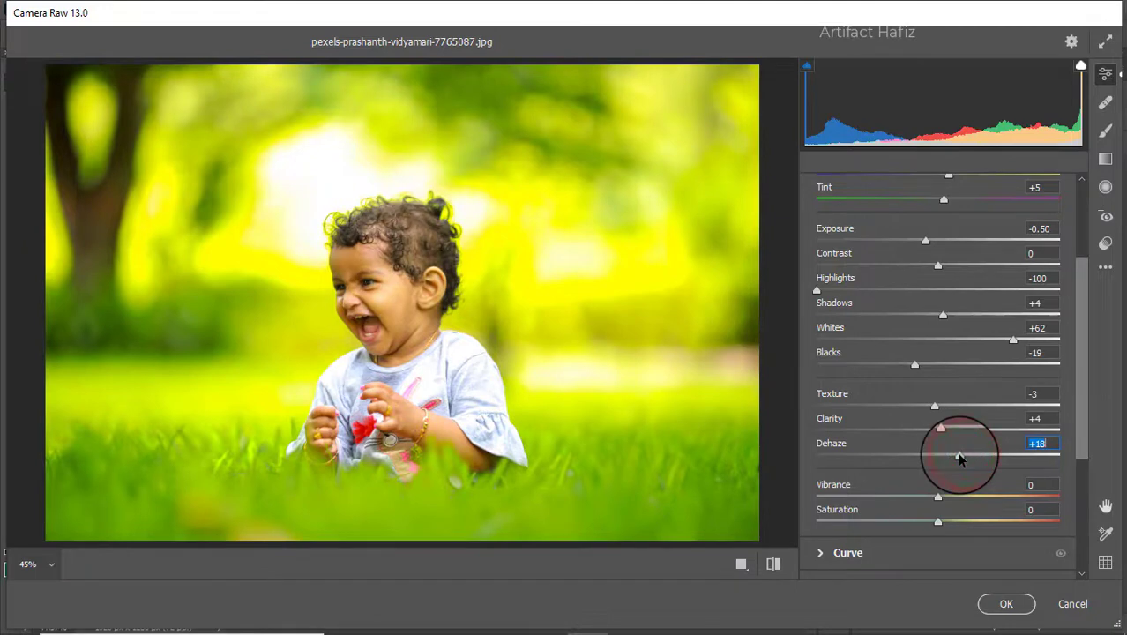
scroll(931, 386, down, 3)
drag(938, 378, 929, 402)
- Shape the main point curve with a lower point at input 67, output 64 and an upper point at input 188, output 193
click(827, 434)
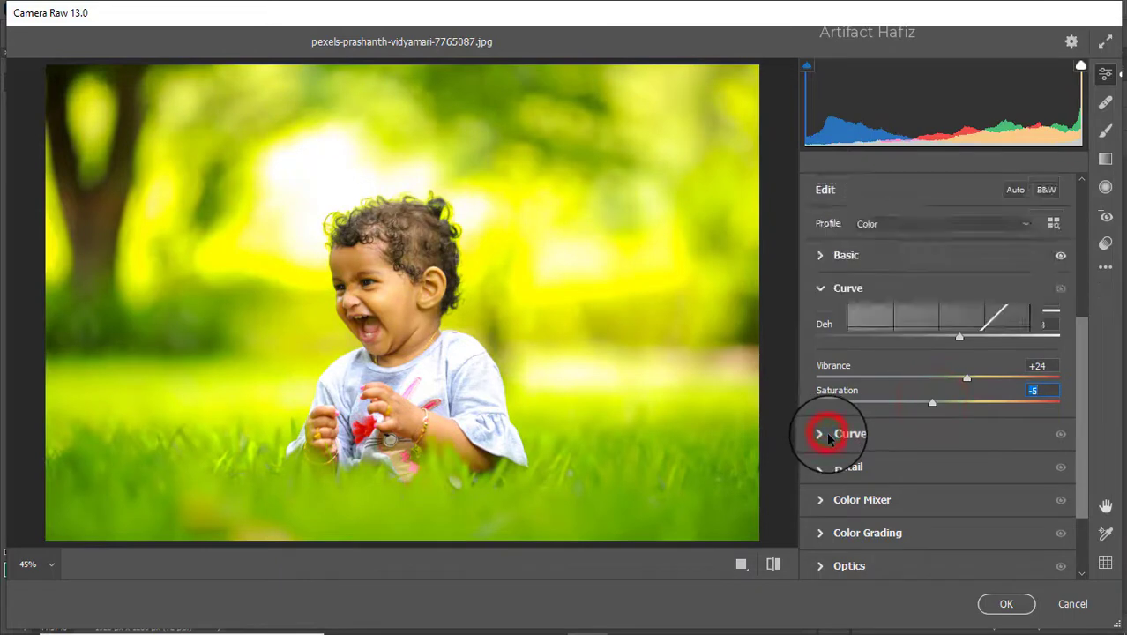
click(895, 418)
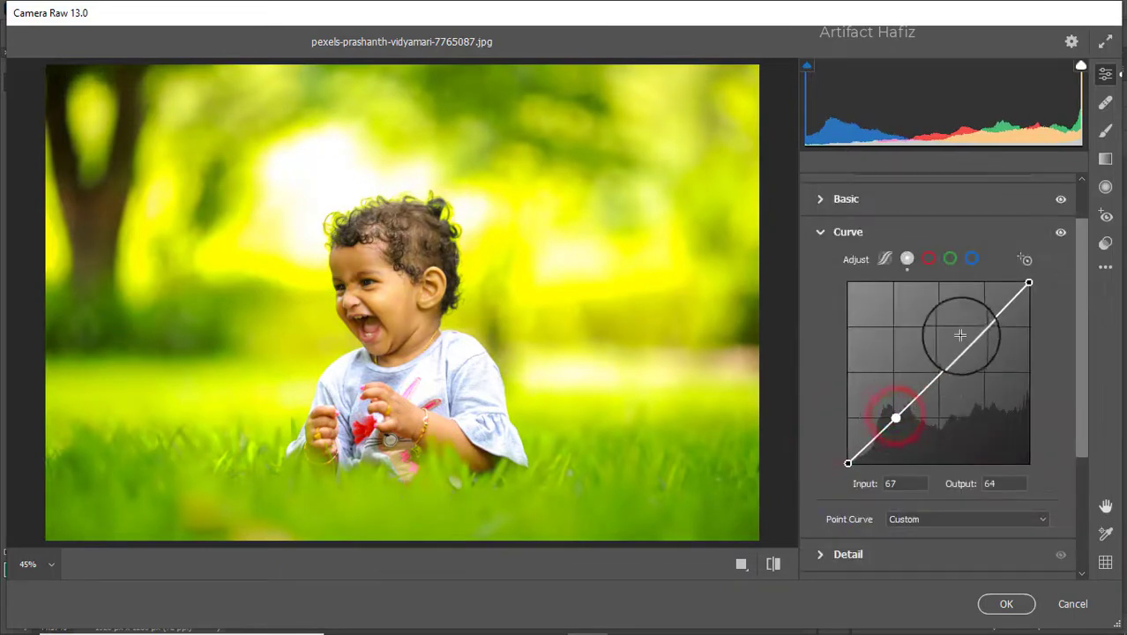
mouse_move(978, 329)
mouse_down()
mouse_move(980, 343)
mouse_move(981, 327)
mouse_up()
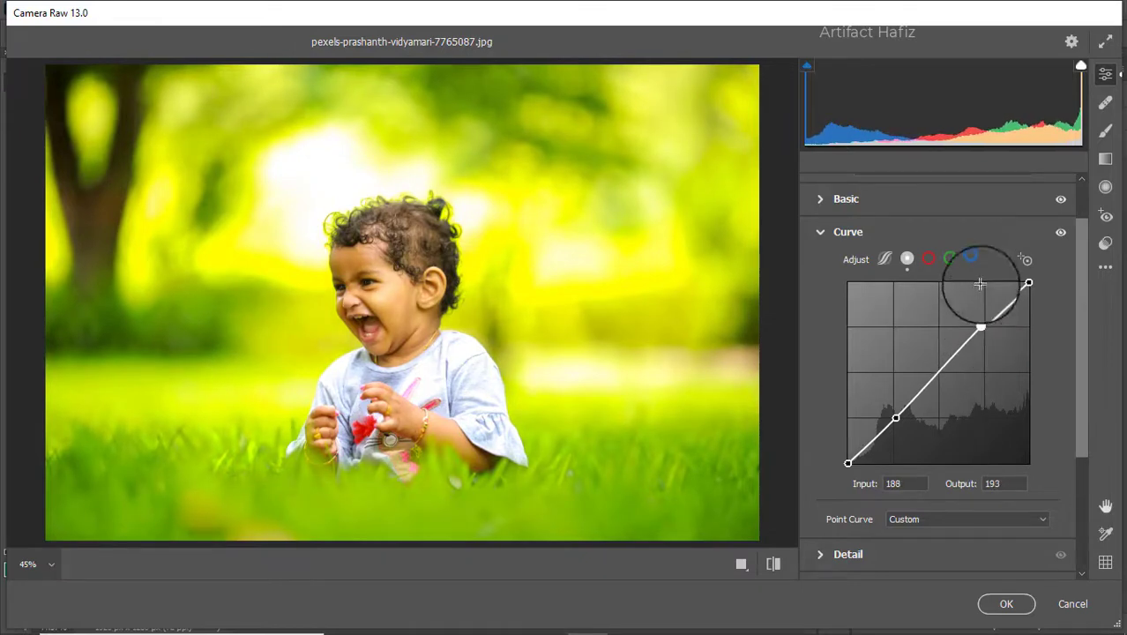
- On the blue channel curve, raise the black point to output 7 and add a point at input 64, output 63
click(971, 259)
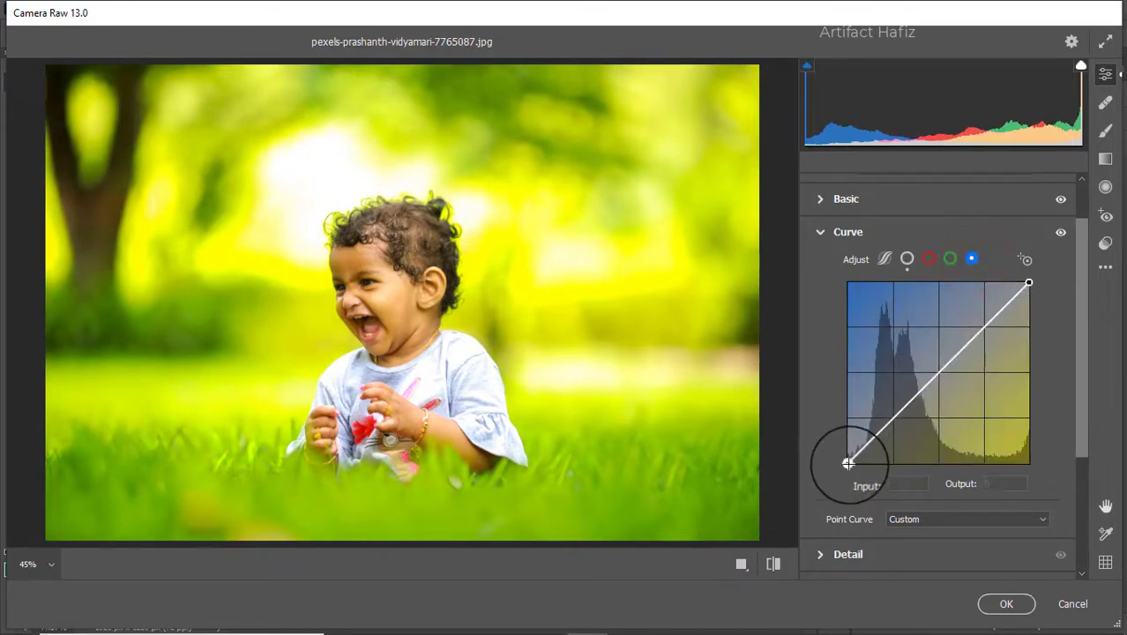
drag(846, 464, 848, 459)
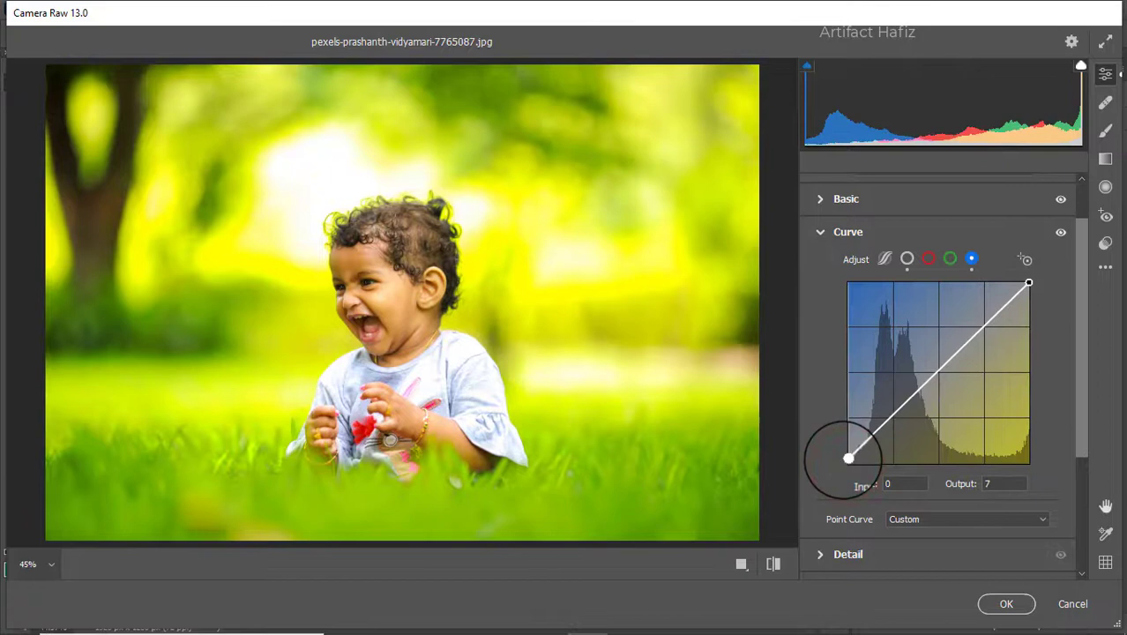
click(893, 416)
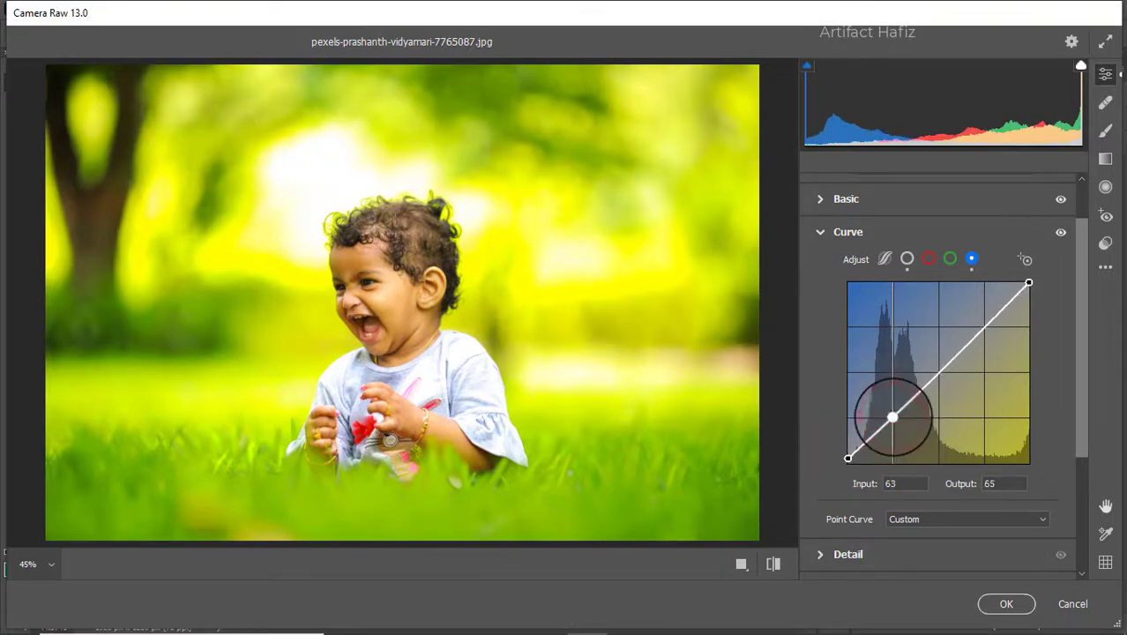
drag(893, 416, 894, 419)
- Set Sharpening to 10, Noise Reduction to 10 and Color Noise Reduction to 14 in the Detail settings
scroll(819, 373, down, 2)
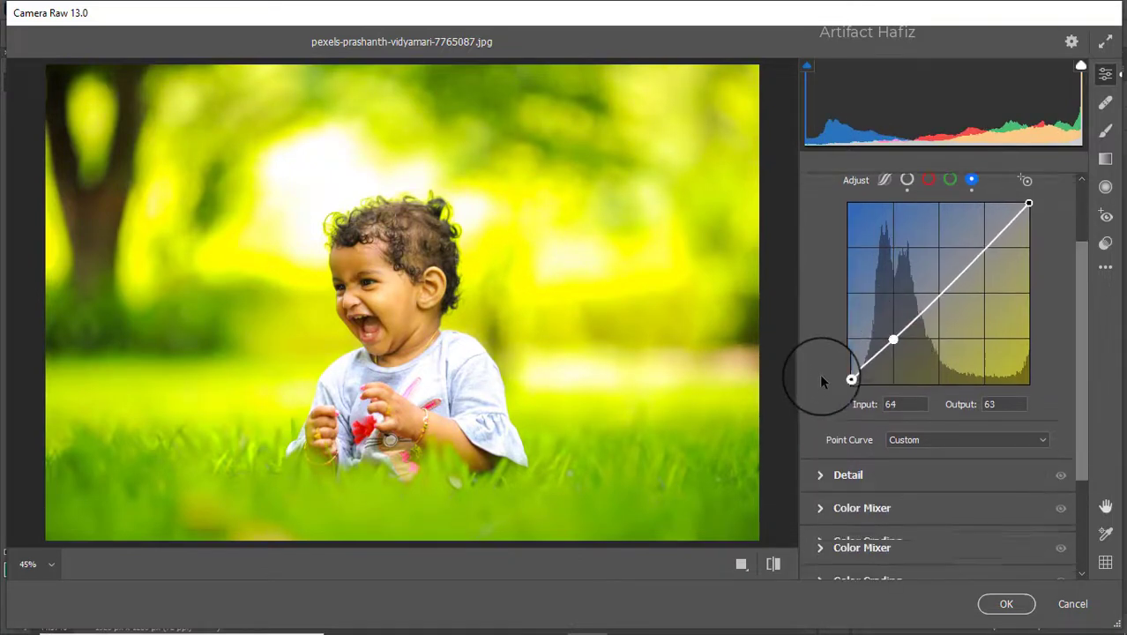
click(830, 433)
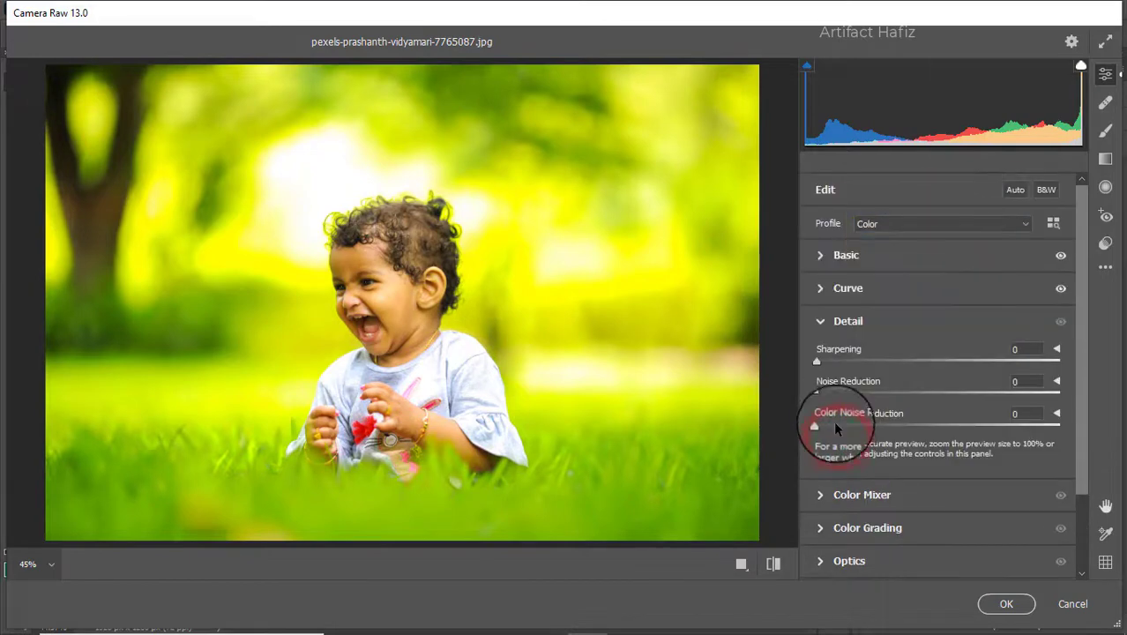
drag(816, 362, 837, 362)
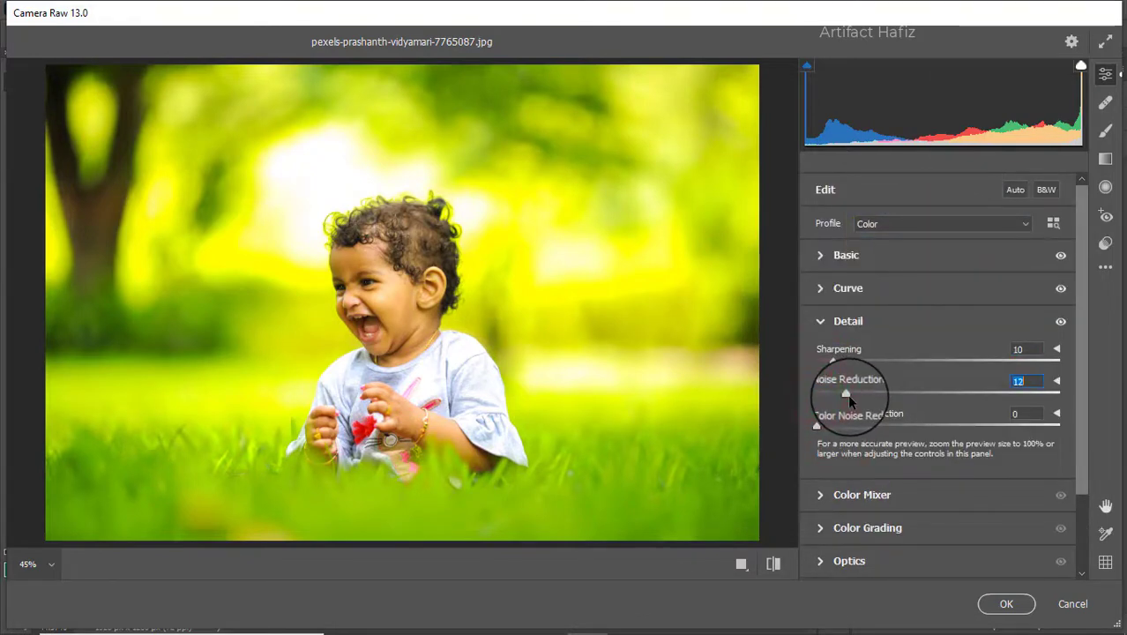
drag(846, 395, 850, 431)
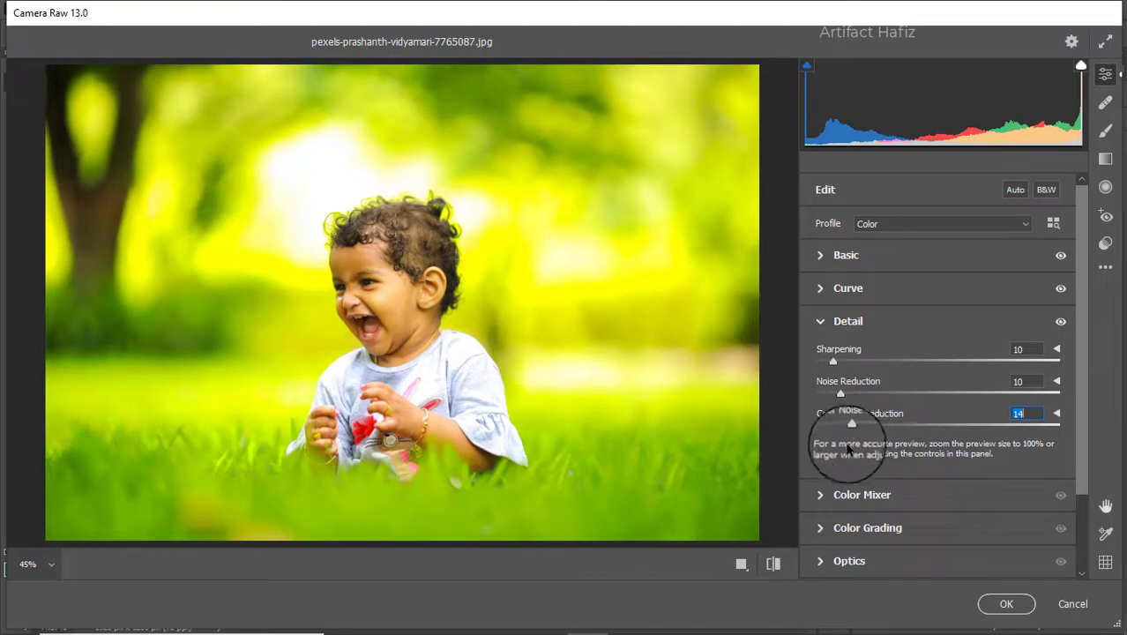
- In the Color Mixer, set the saturation of Reds to +100, Oranges +2, Yellows -44, Greens -49, Aquas +3 and Blues +5
click(840, 496)
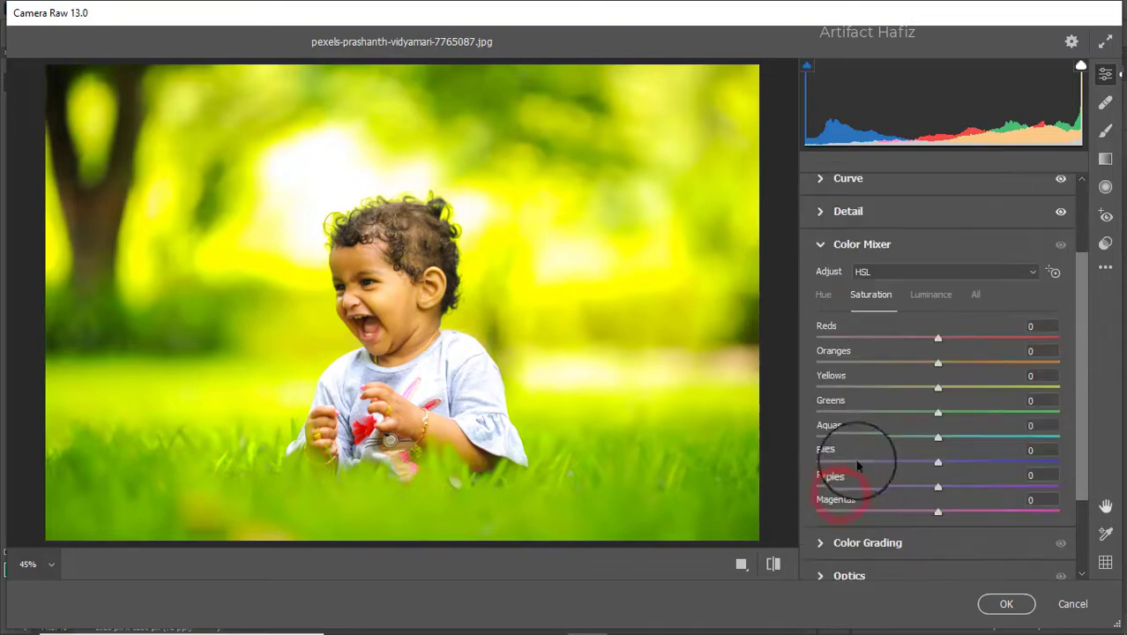
click(877, 291)
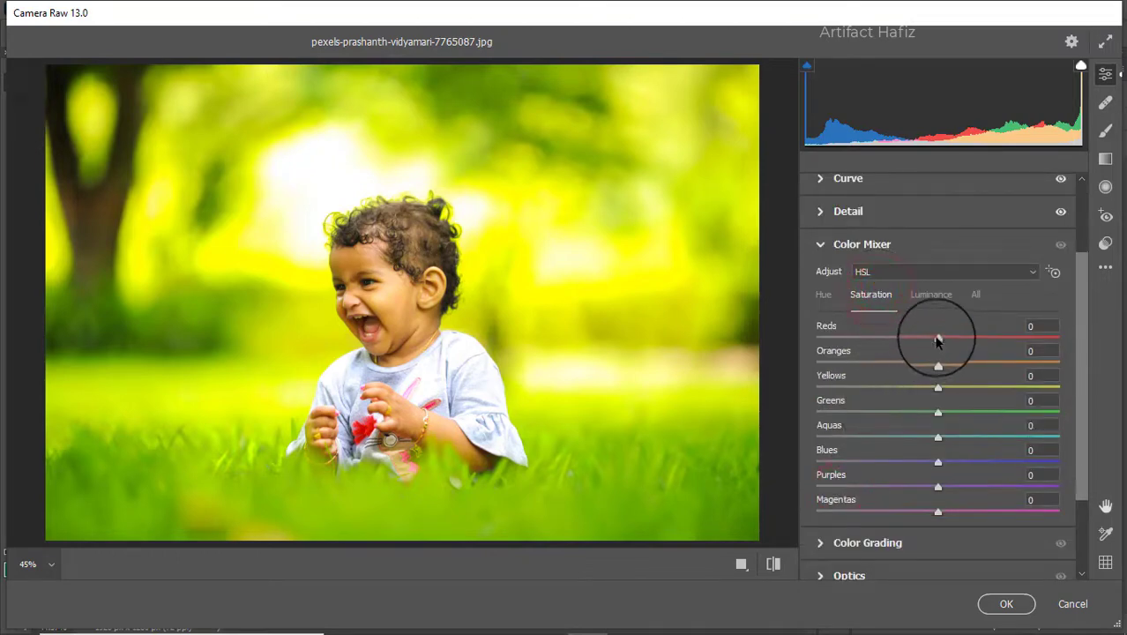
drag(1006, 337, 1098, 362)
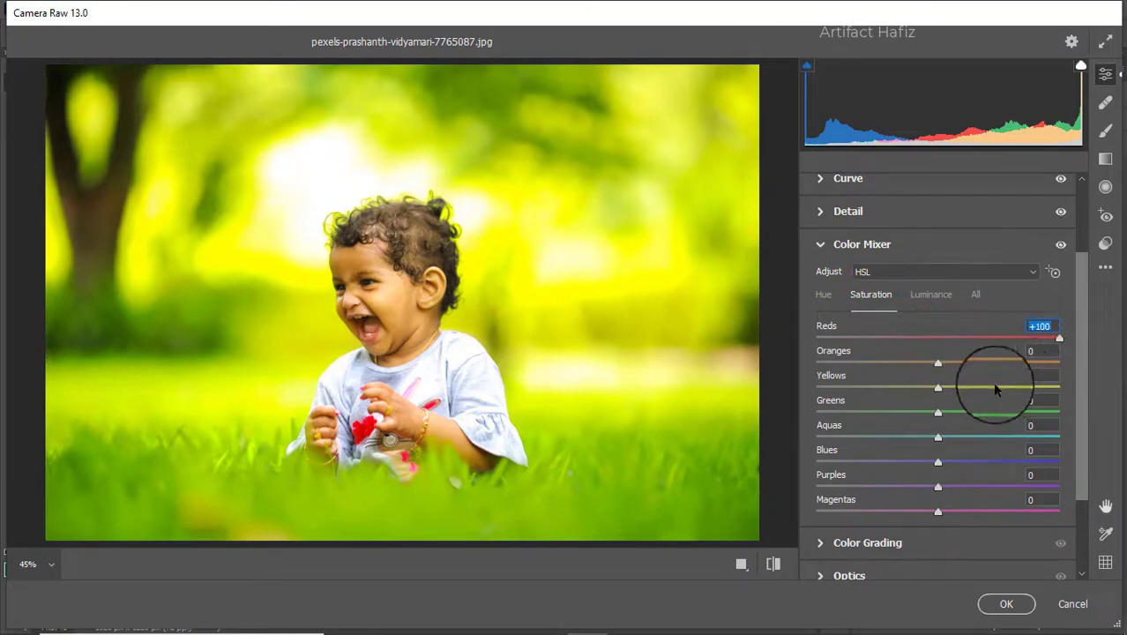
mouse_move(937, 361)
mouse_down()
mouse_move(991, 360)
mouse_move(931, 363)
mouse_move(942, 369)
mouse_up()
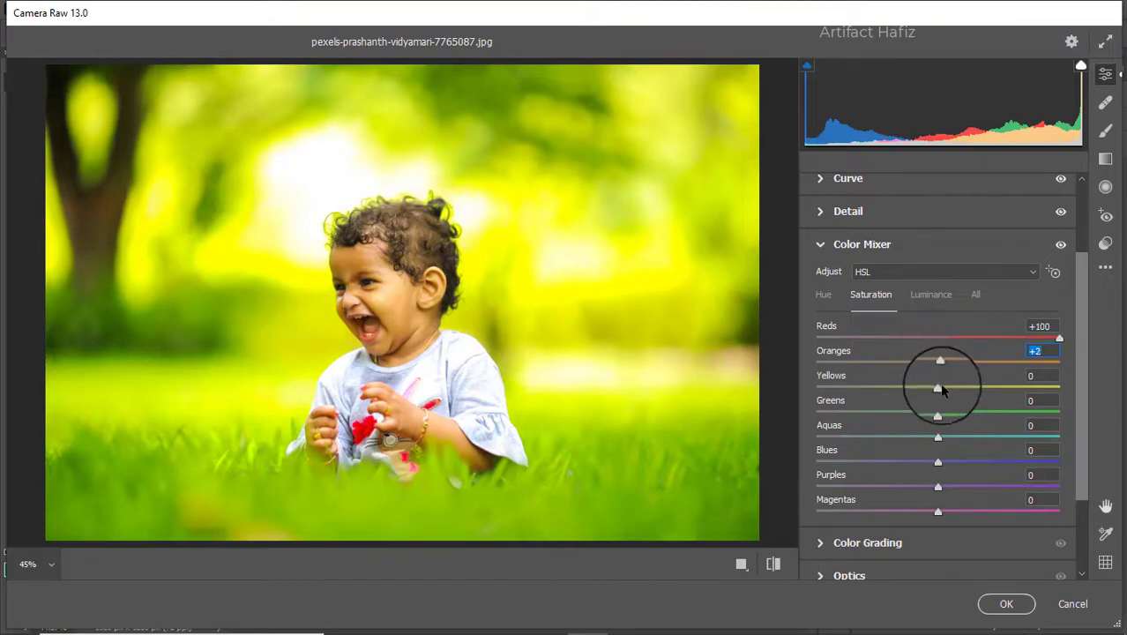
drag(938, 391, 886, 403)
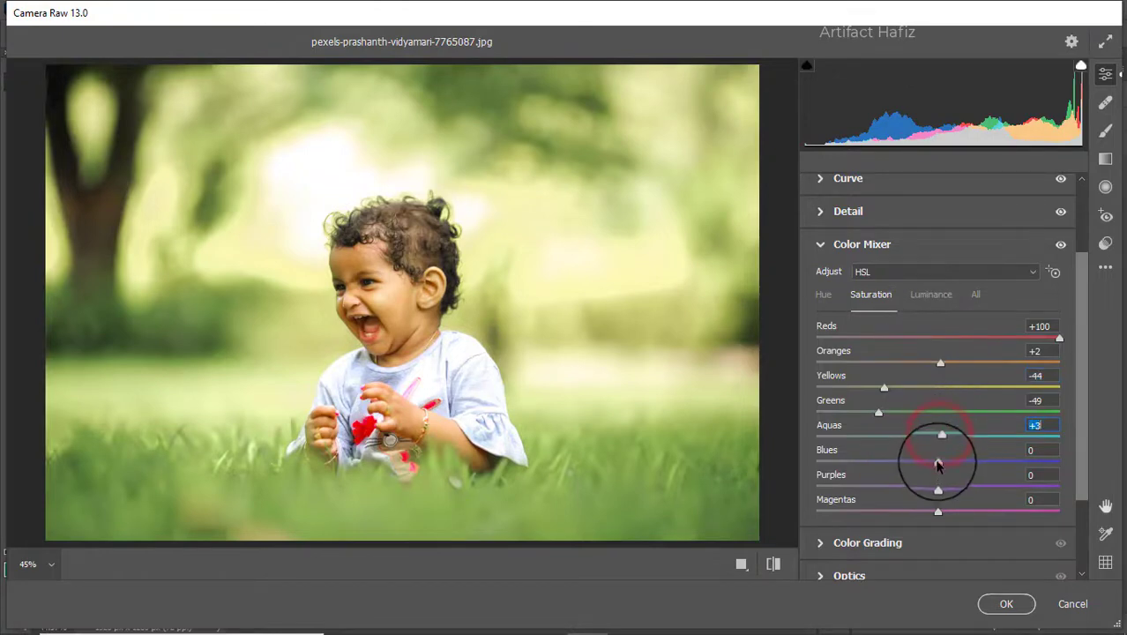
drag(937, 464, 943, 462)
- In the Color Mixer, set the luminance of Oranges to +21, Yellows to -15 and Greens to -59
click(929, 295)
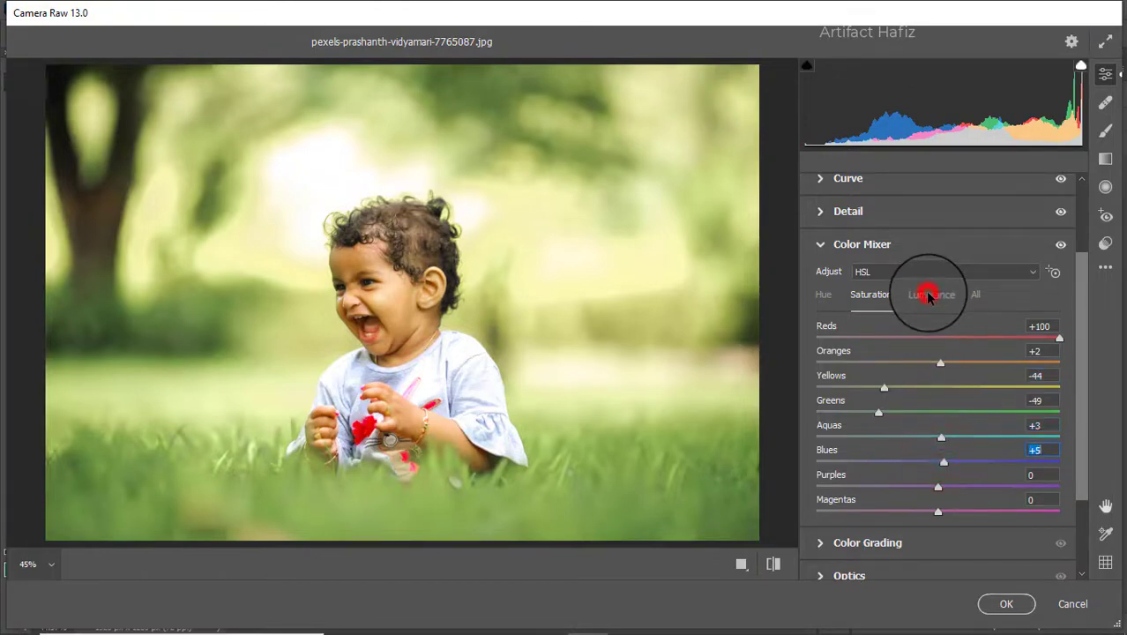
drag(939, 366, 871, 389)
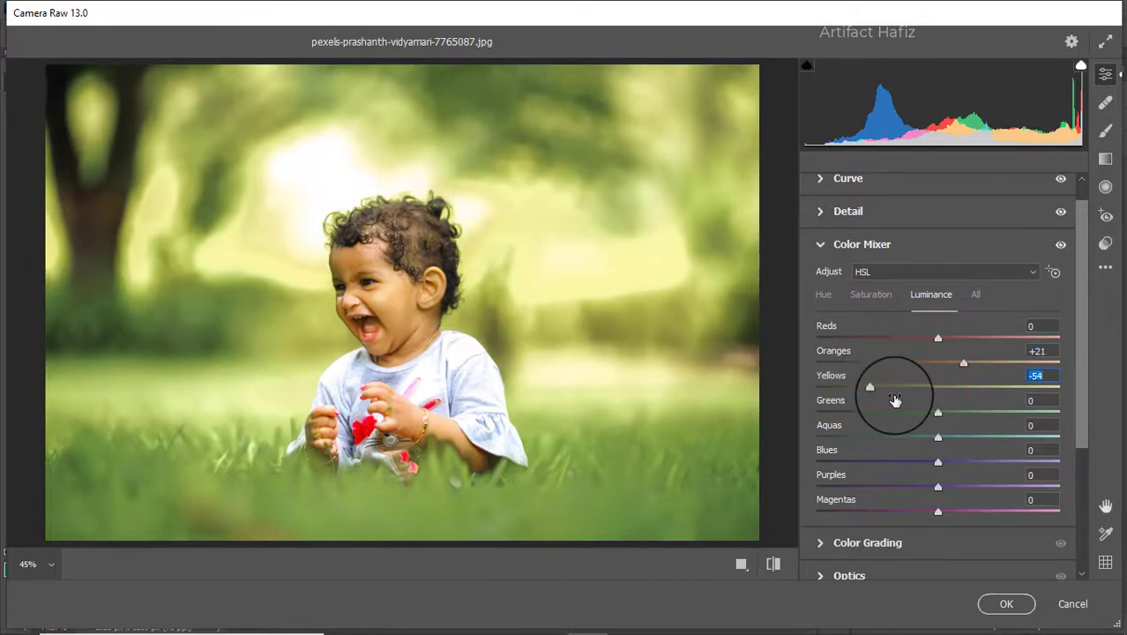
mouse_move(873, 388)
mouse_down()
mouse_move(920, 388)
mouse_move(824, 412)
mouse_move(868, 409)
mouse_up()
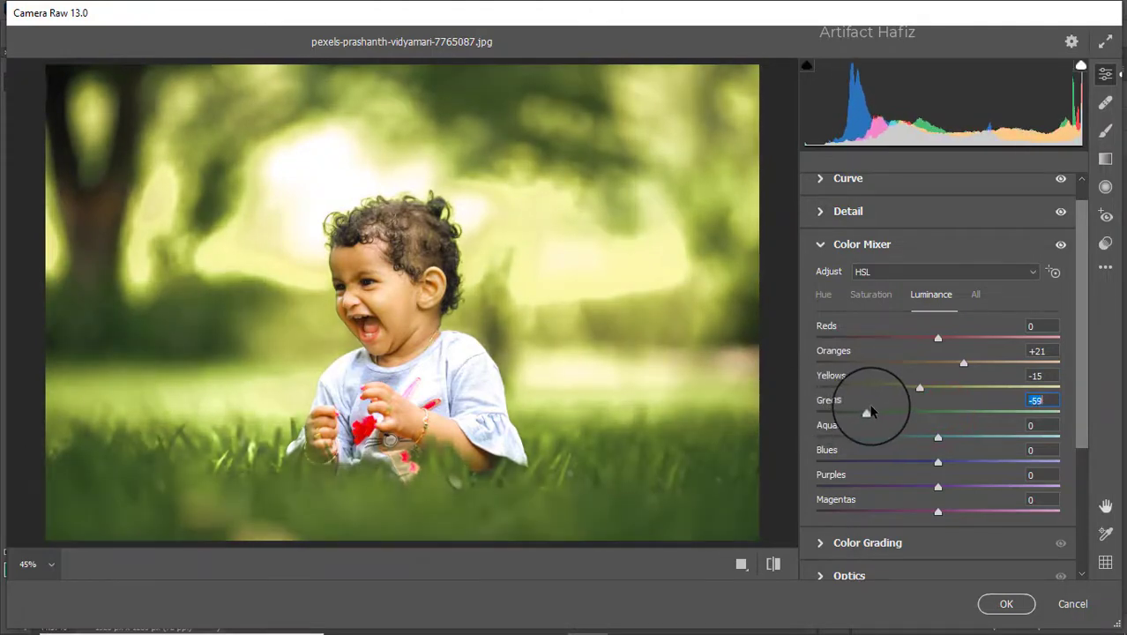
- In the Color Mixer, set the hue of Greens to -10, Aquas to -46, Blues to -44 and Yellows to +5
click(824, 297)
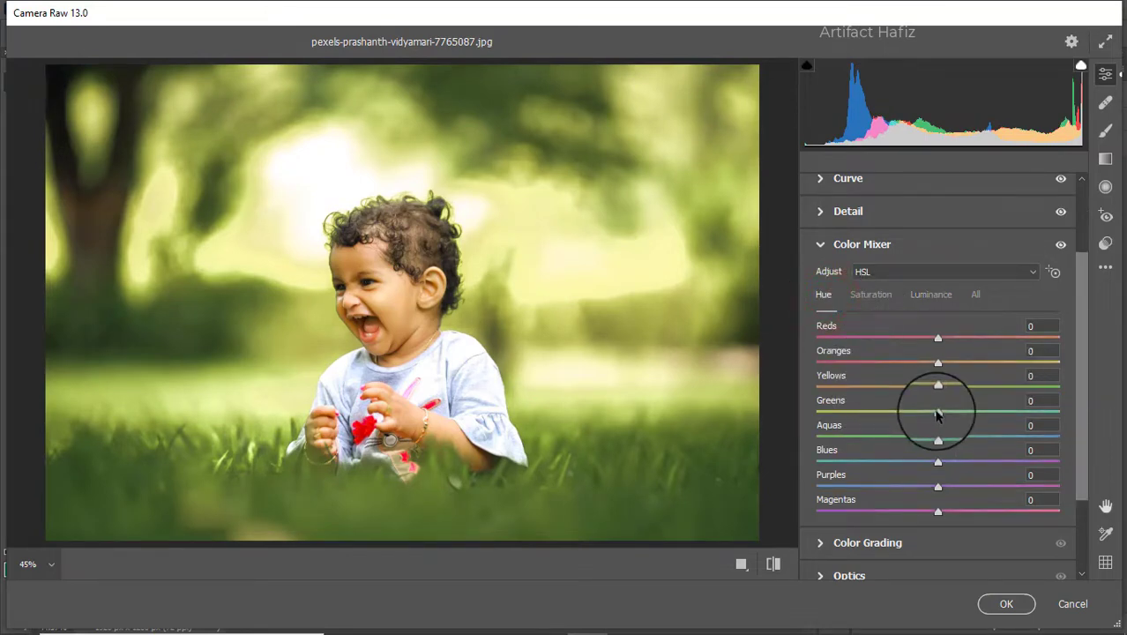
drag(937, 413, 881, 436)
drag(936, 462, 884, 462)
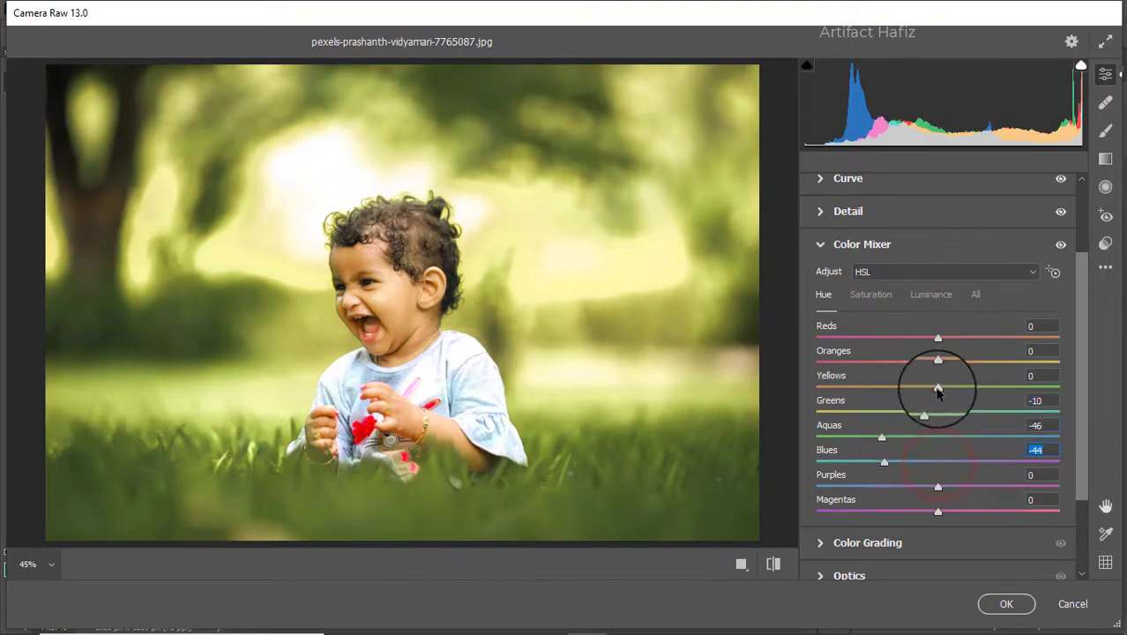
mouse_move(937, 388)
mouse_down()
mouse_move(863, 385)
mouse_move(945, 388)
mouse_up()
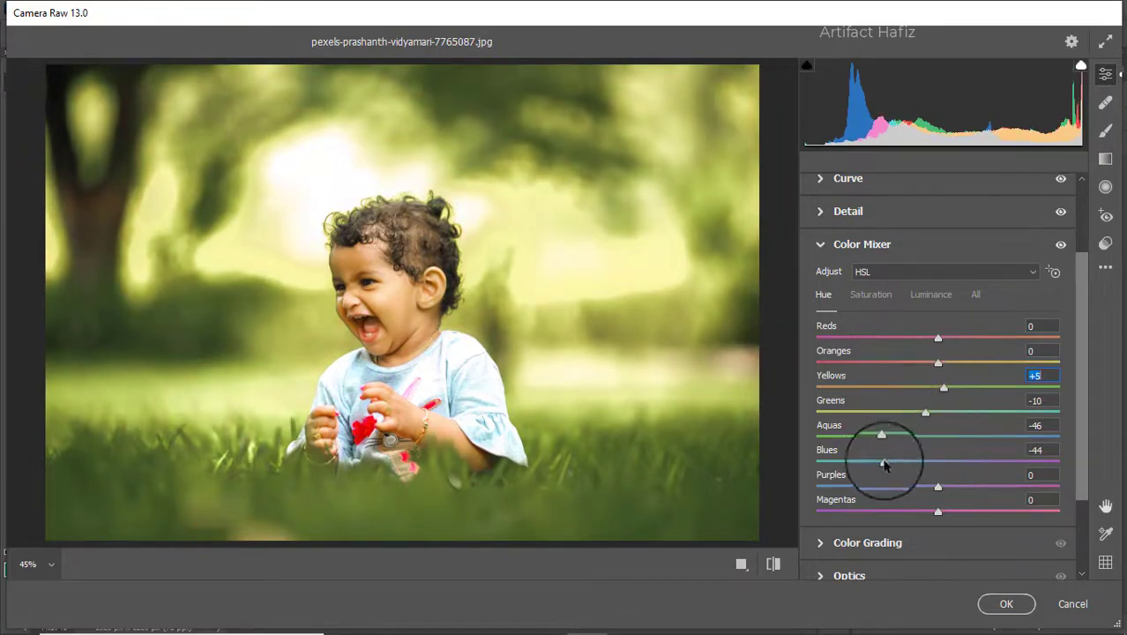
- Color grade the shadows slightly blue, the highlights green at hue 147 and saturation 13, and the midtones slightly red
click(873, 543)
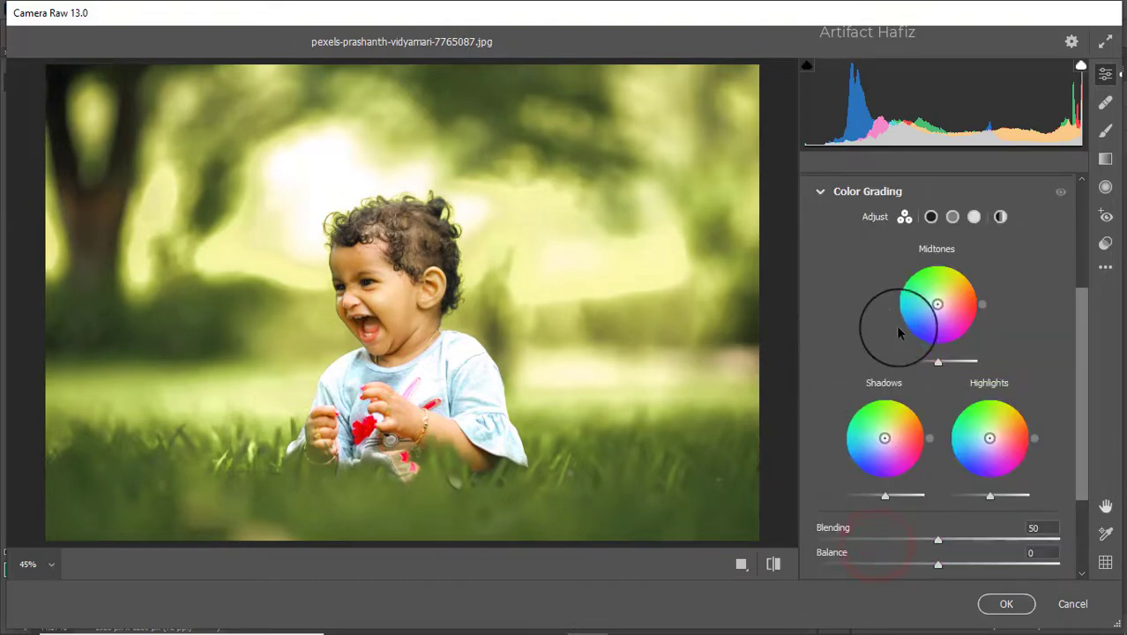
drag(883, 437, 856, 510)
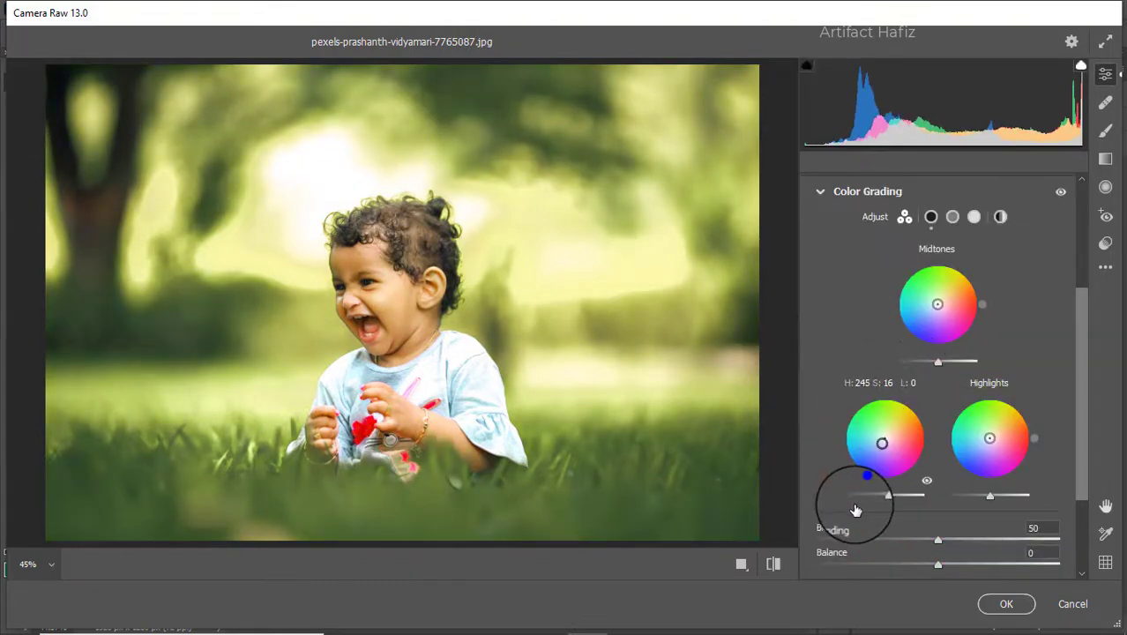
drag(990, 438, 957, 398)
drag(1044, 411, 898, 429)
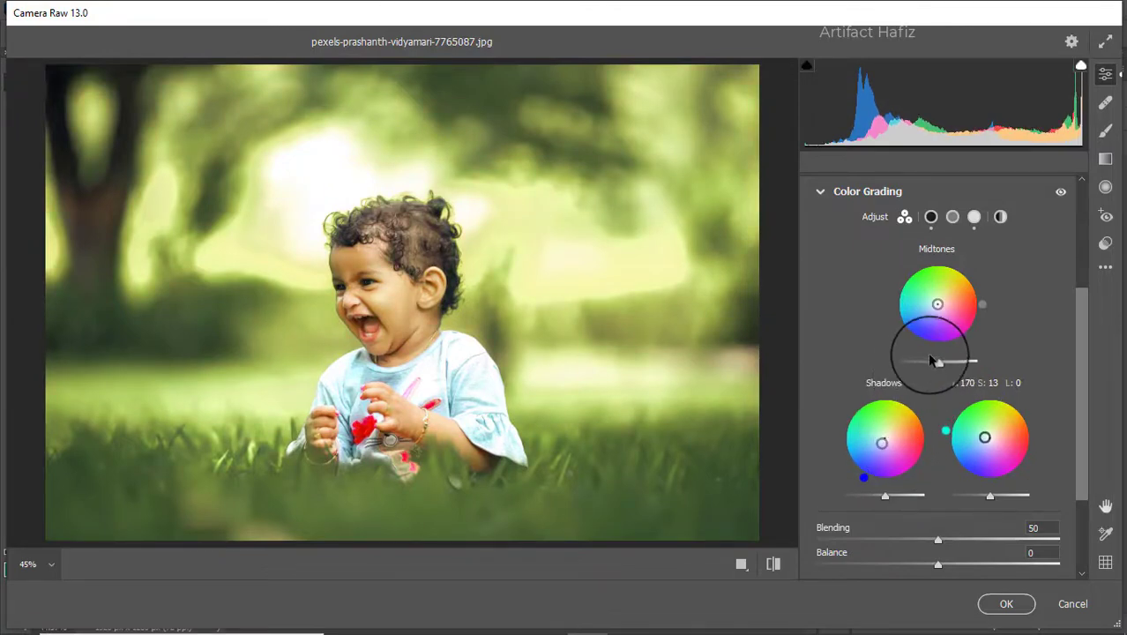
drag(944, 438, 919, 398)
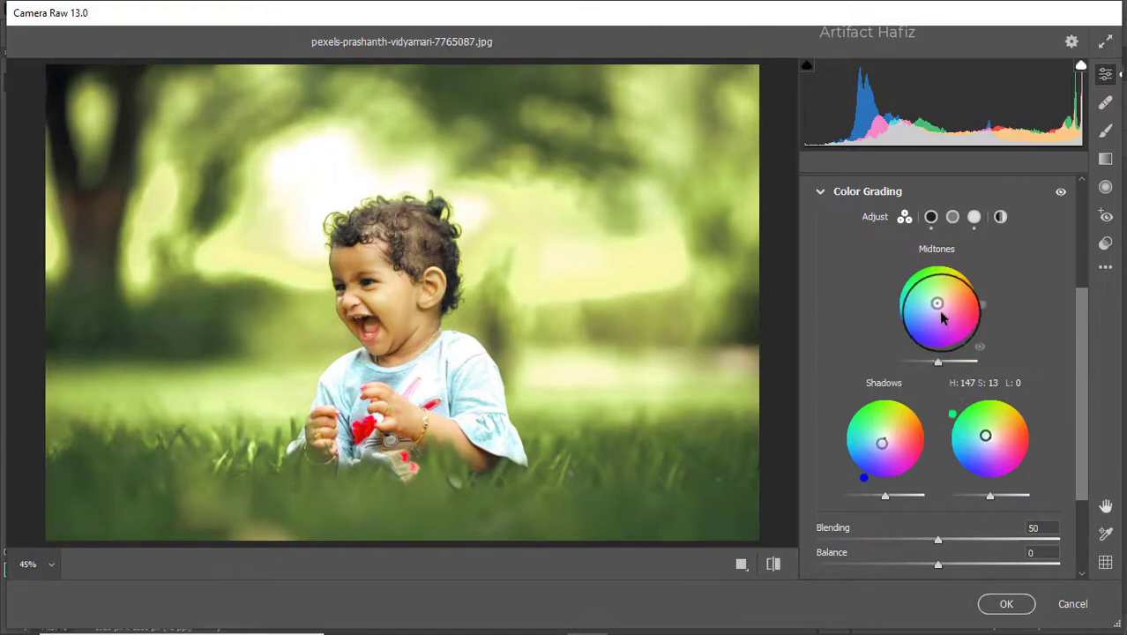
drag(937, 304, 1008, 334)
- In Calibration, set Green Primary saturation to +53, Red Primary saturation to -27 and Blue Primary saturation to -18
scroll(968, 327, down, 3)
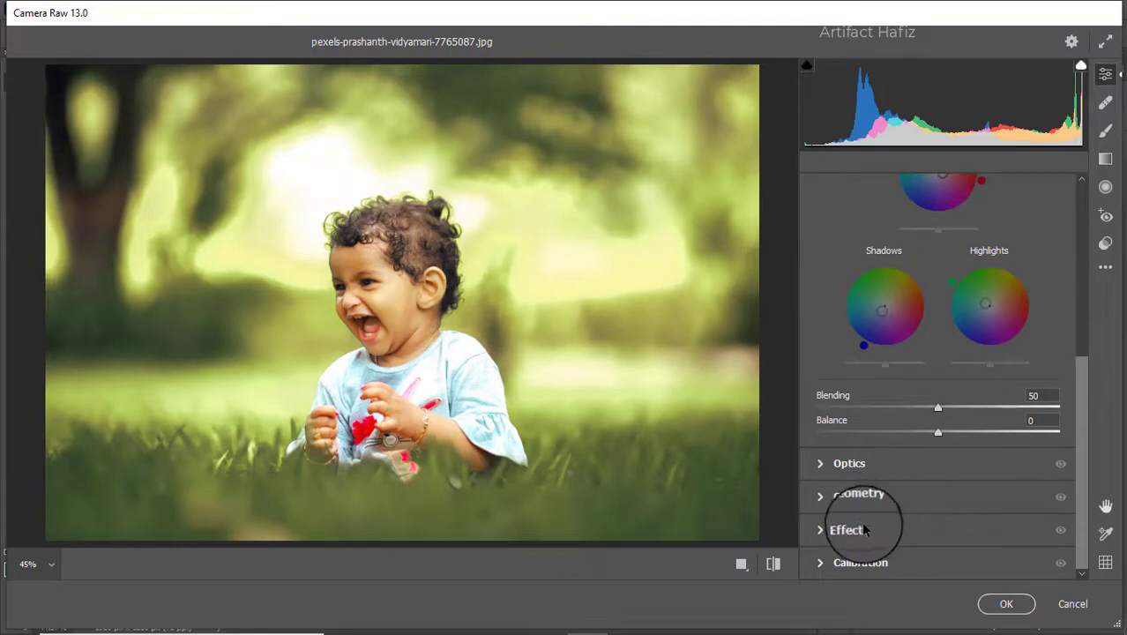
click(844, 561)
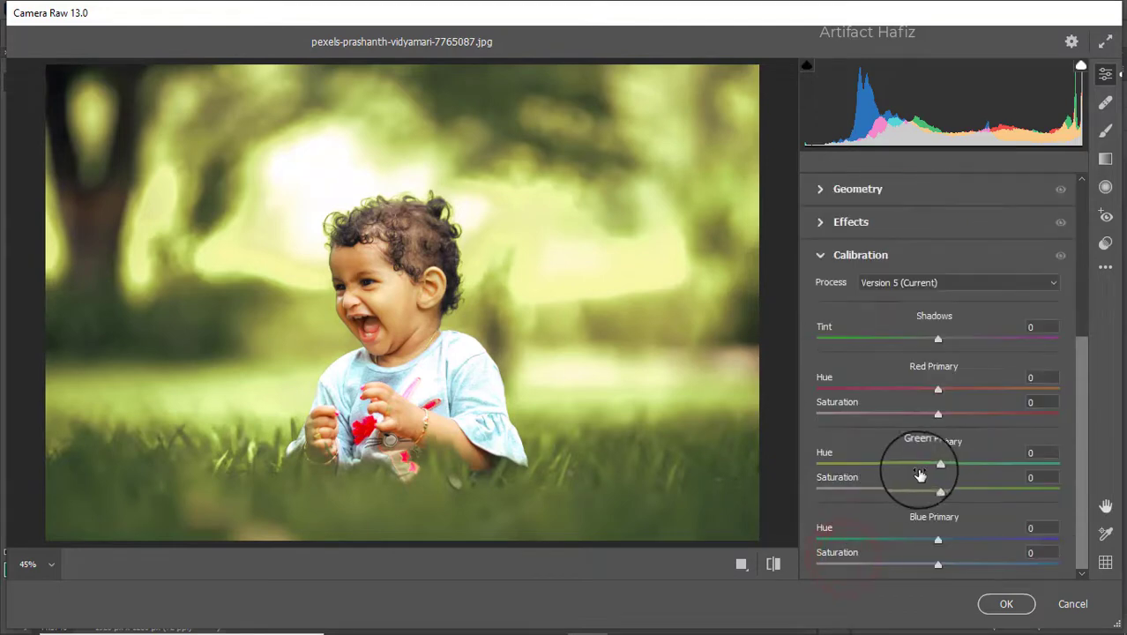
drag(939, 488, 1005, 486)
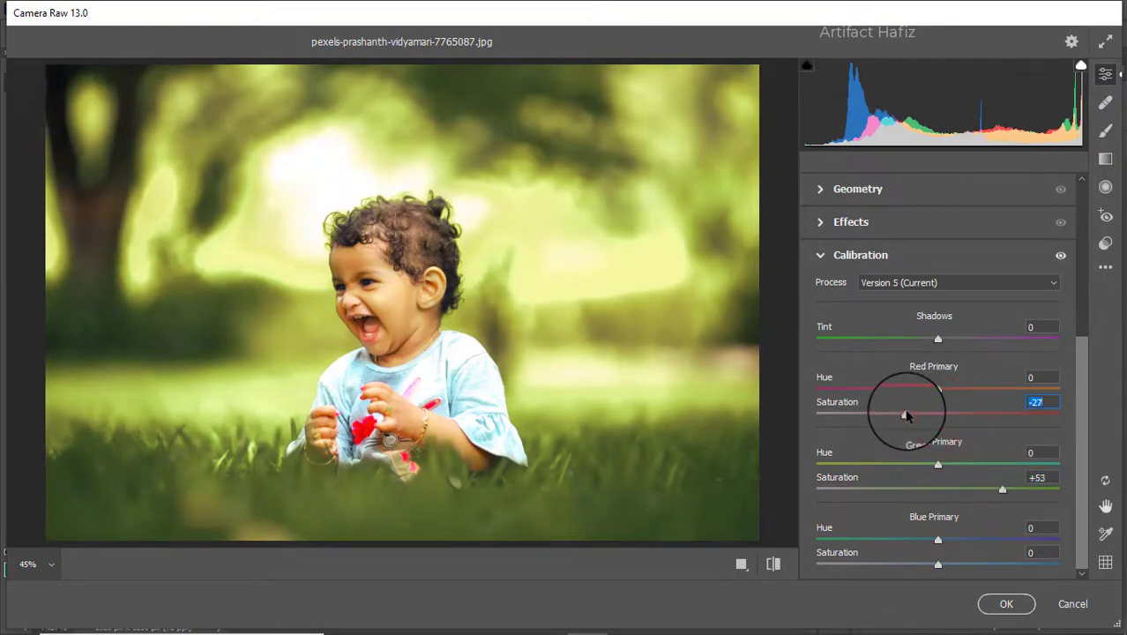
drag(935, 564, 925, 569)
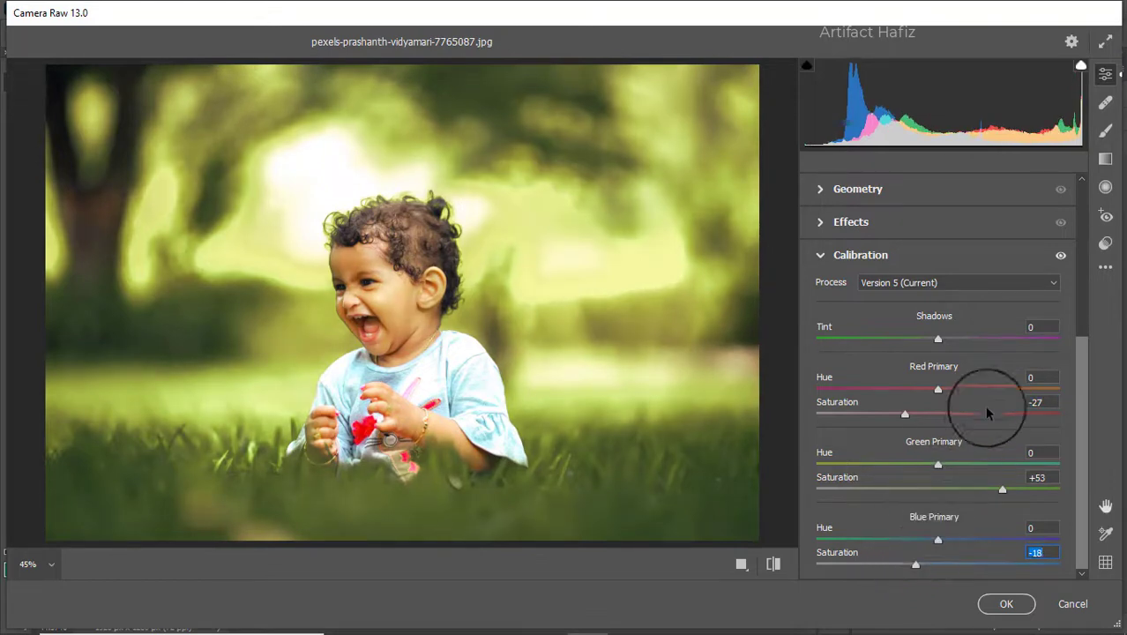
- Add a graduated filter from the photo's bottom edge up to the child's hands with Exposure set to -1.35
click(1106, 157)
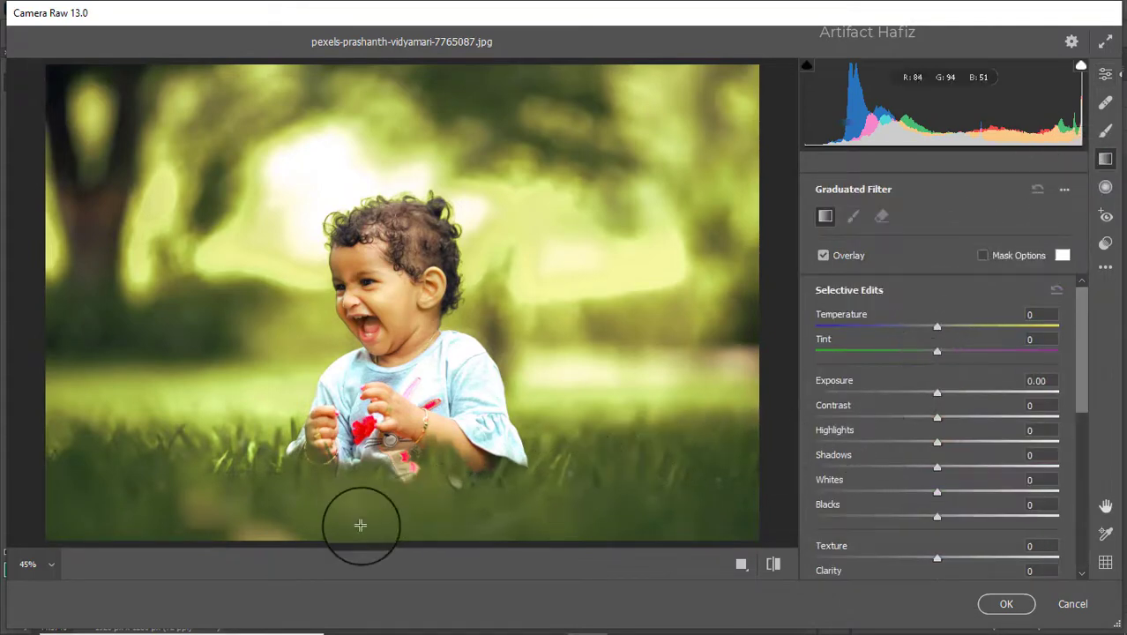
drag(361, 540, 359, 405)
drag(937, 393, 896, 392)
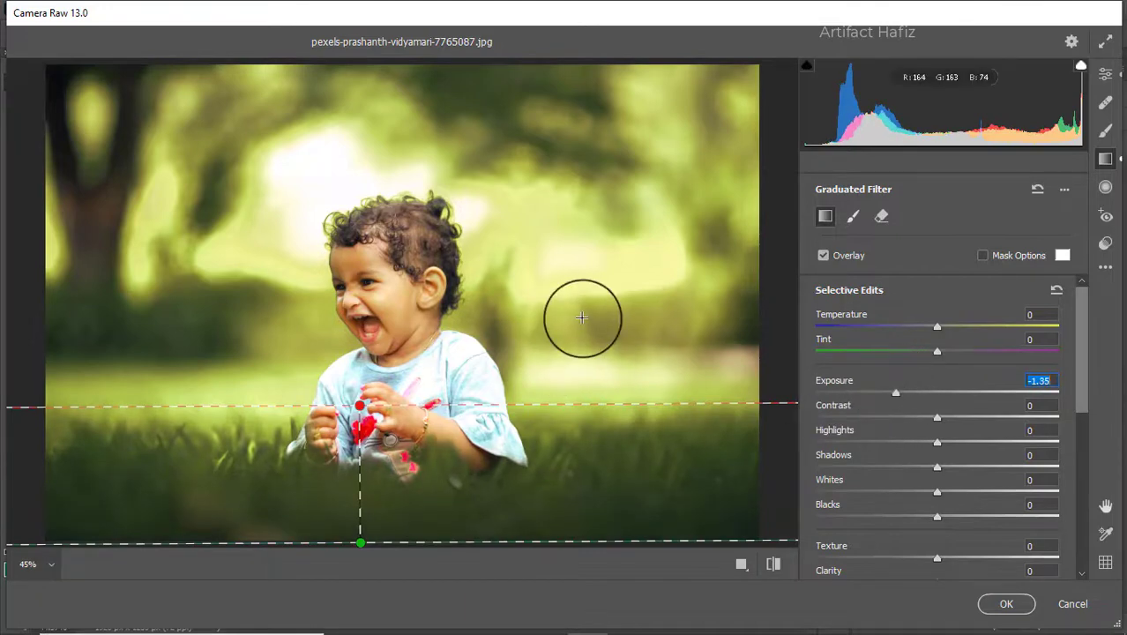
- Add another graduated filter from the photo's upper-right corner to the child's forehead with Blacks at +13, and apply the Camera Raw edits
drag(752, 74, 342, 247)
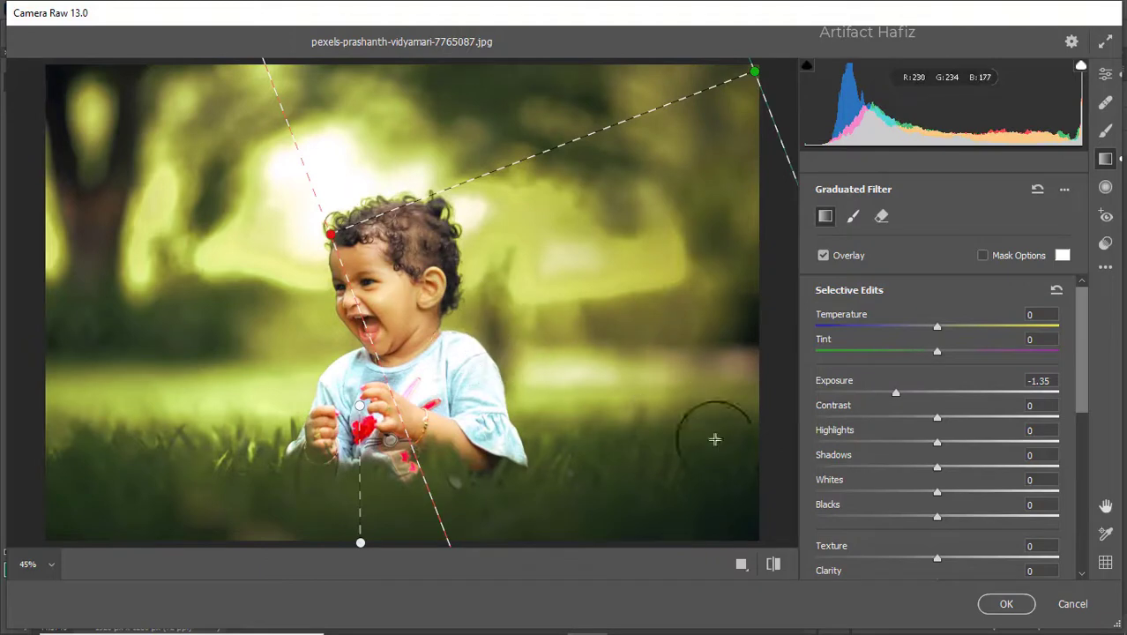
drag(937, 522, 953, 520)
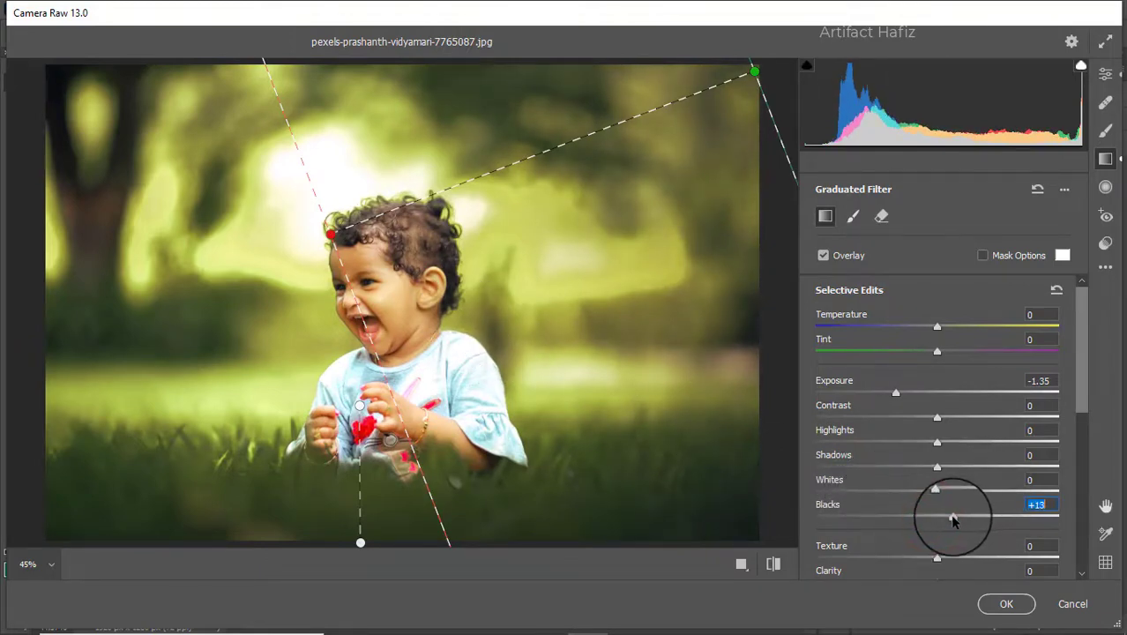
click(1006, 604)
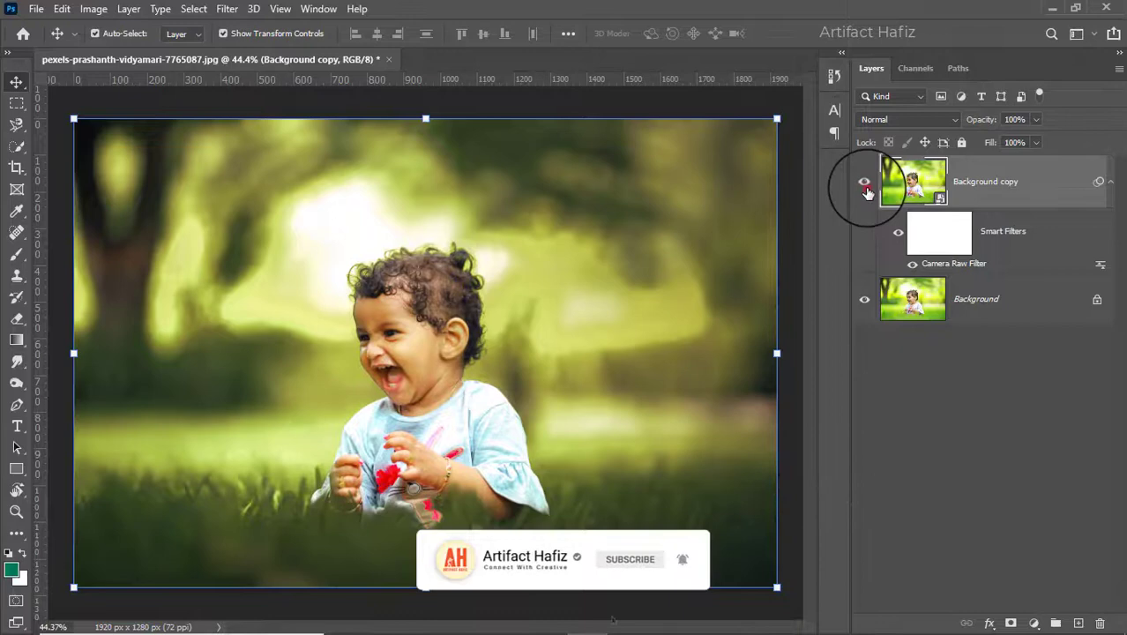
- Toggle the visibility of the Background copy layer to compare the graded photo with the original
click(866, 186)
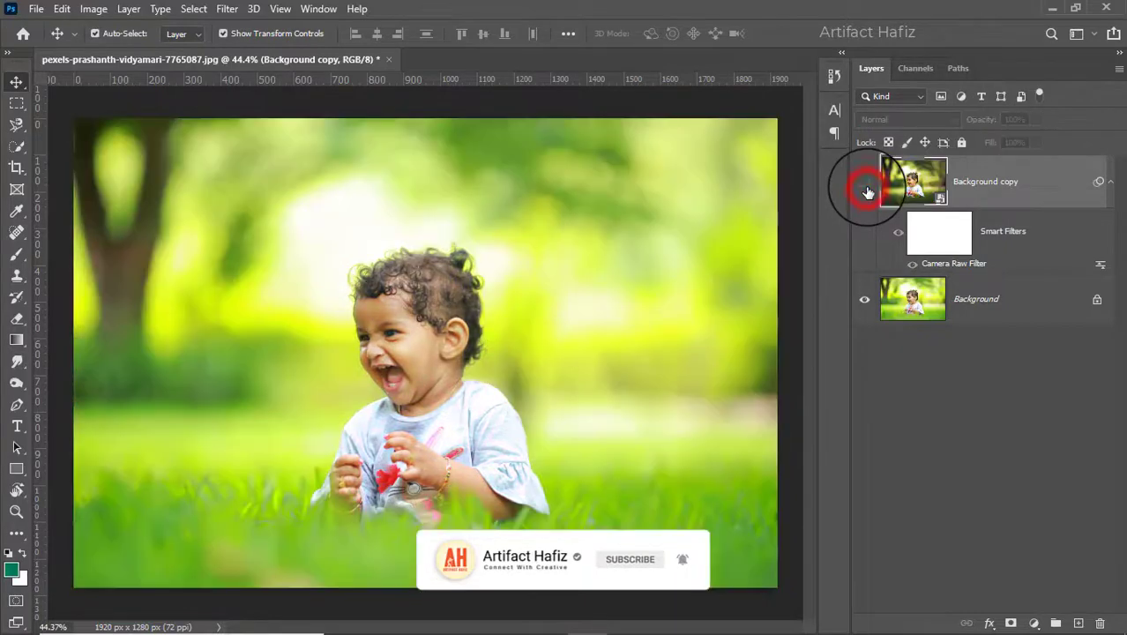
click(864, 186)
click(865, 185)
click(865, 185)
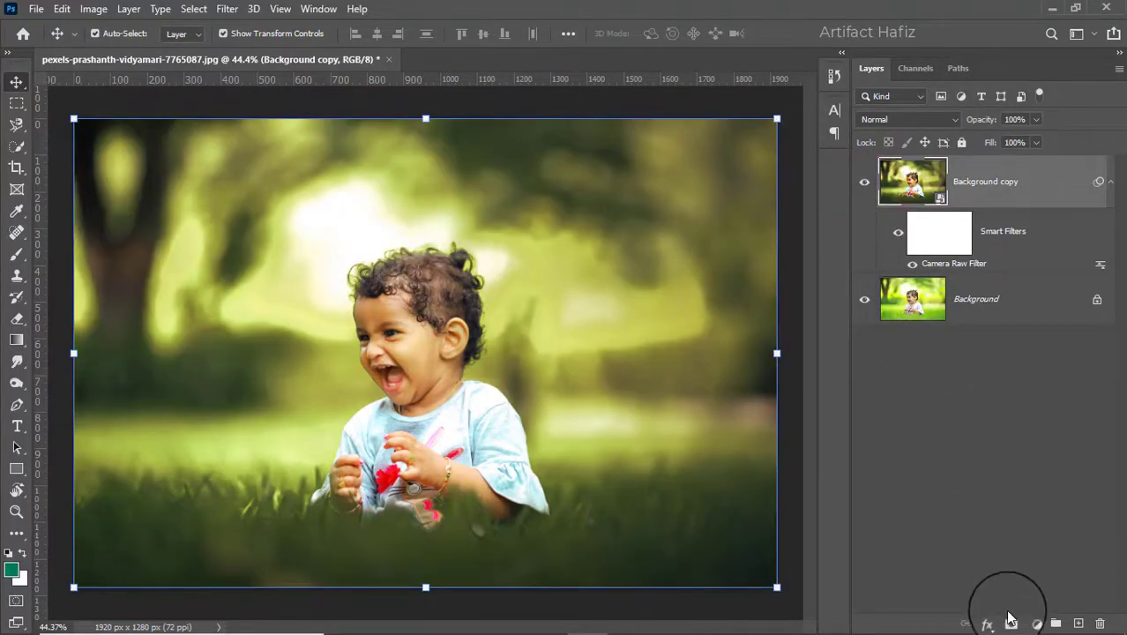
- Add a Color Lookup adjustment layer using the Soft_Warming.look 3DLUT and set its opacity to 53%
click(1035, 624)
click(1039, 530)
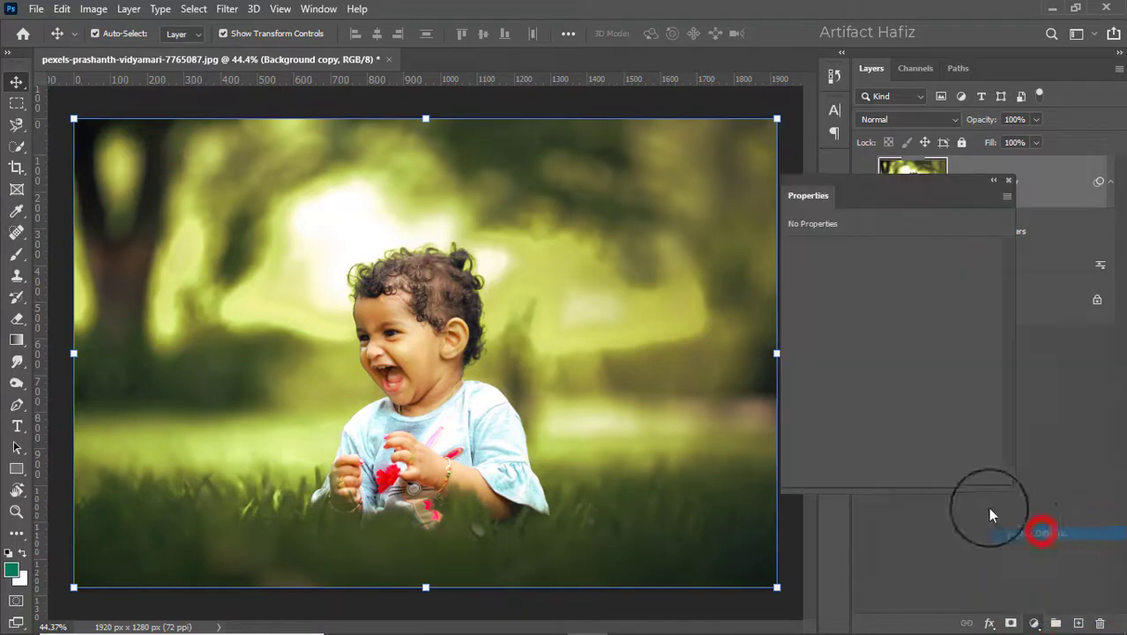
click(875, 253)
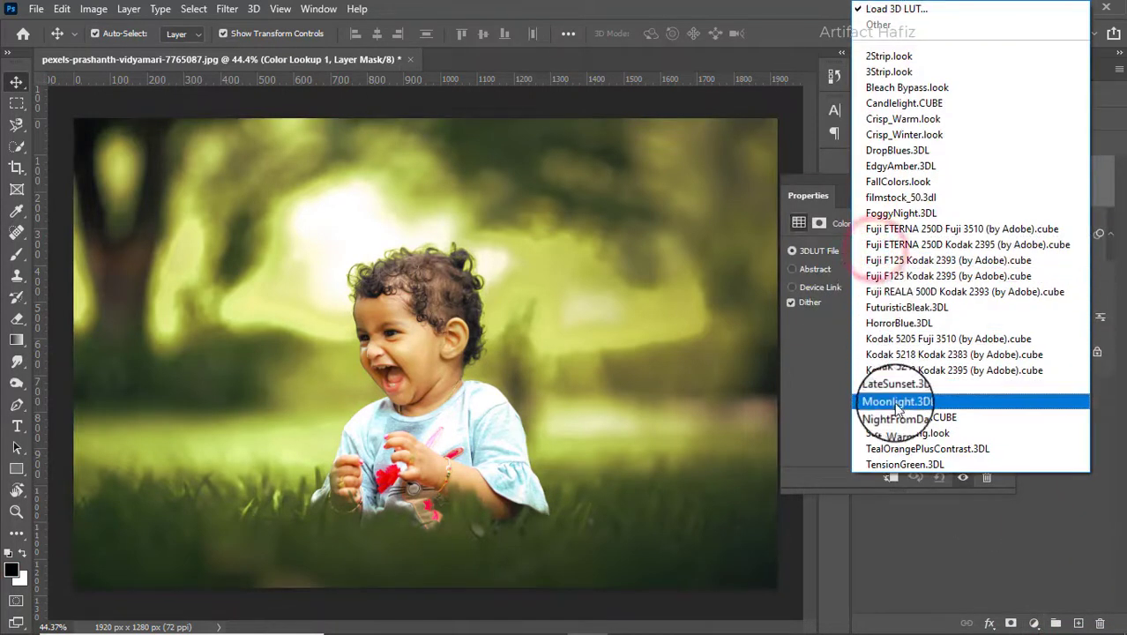
click(899, 431)
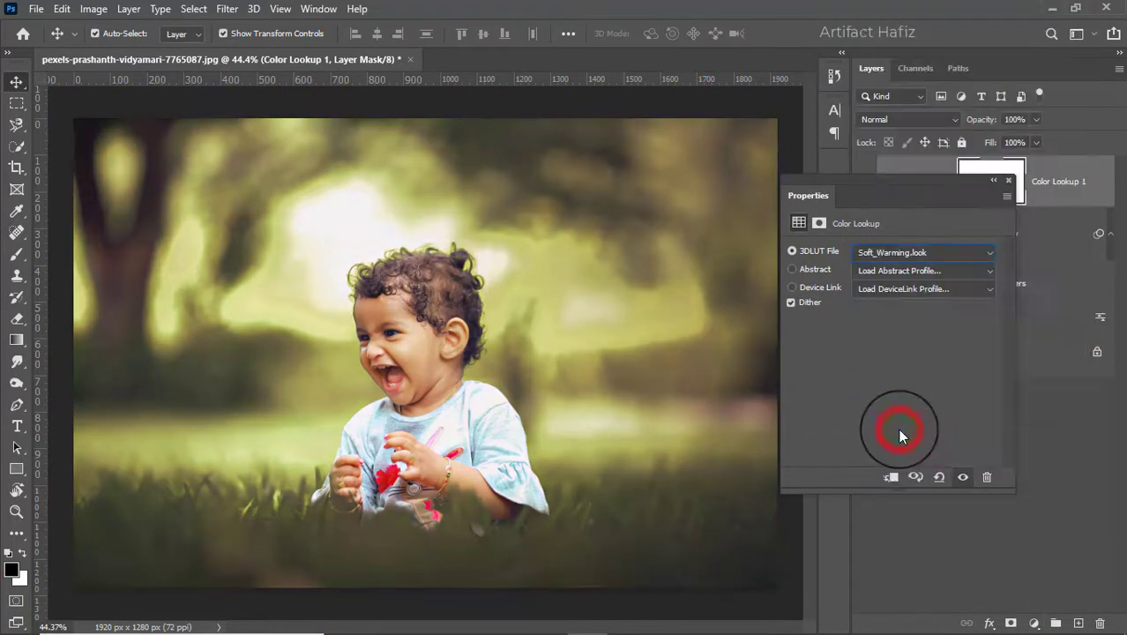
click(1008, 180)
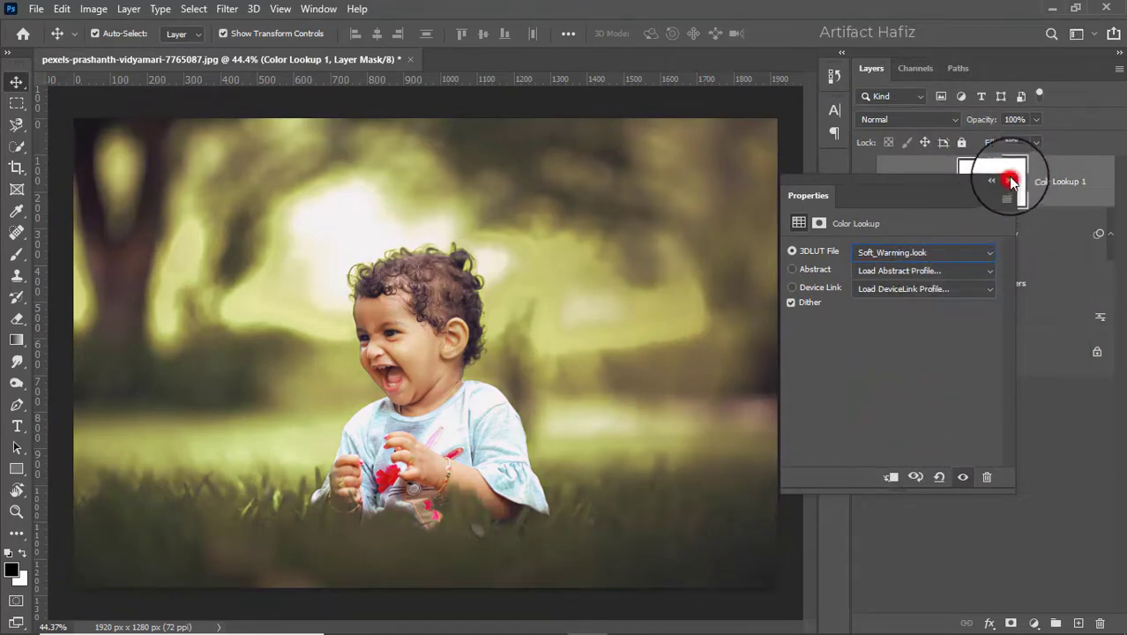
drag(1036, 130, 999, 142)
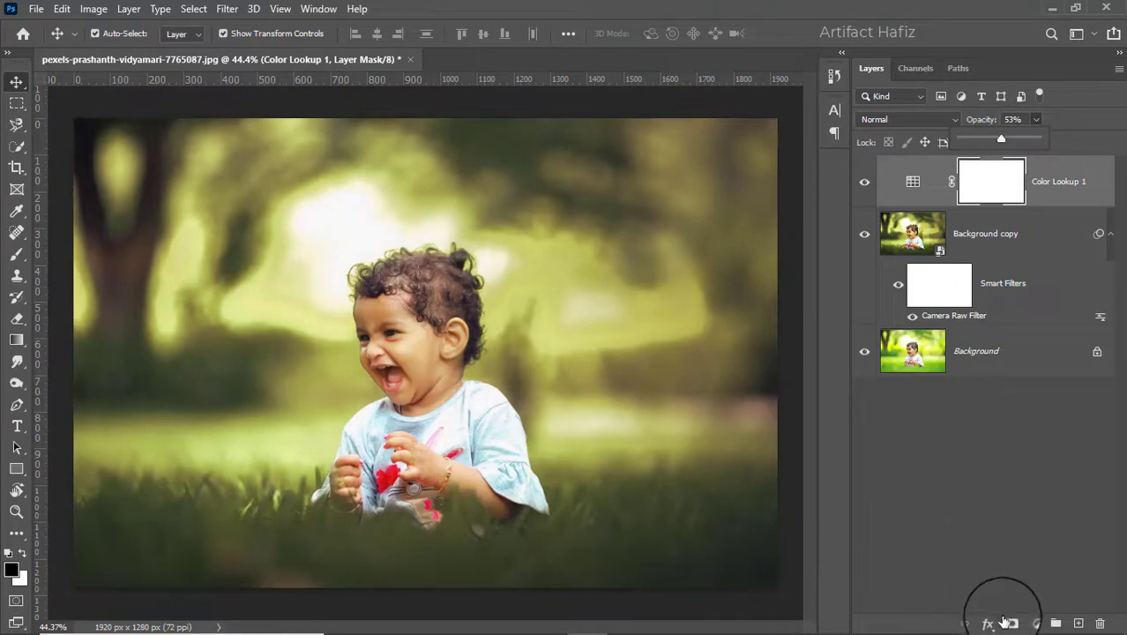
- Add a Curves adjustment layer with a gentle S-curve, slightly lowering the shadows and raising the highlights in RGB
click(1034, 622)
click(1014, 409)
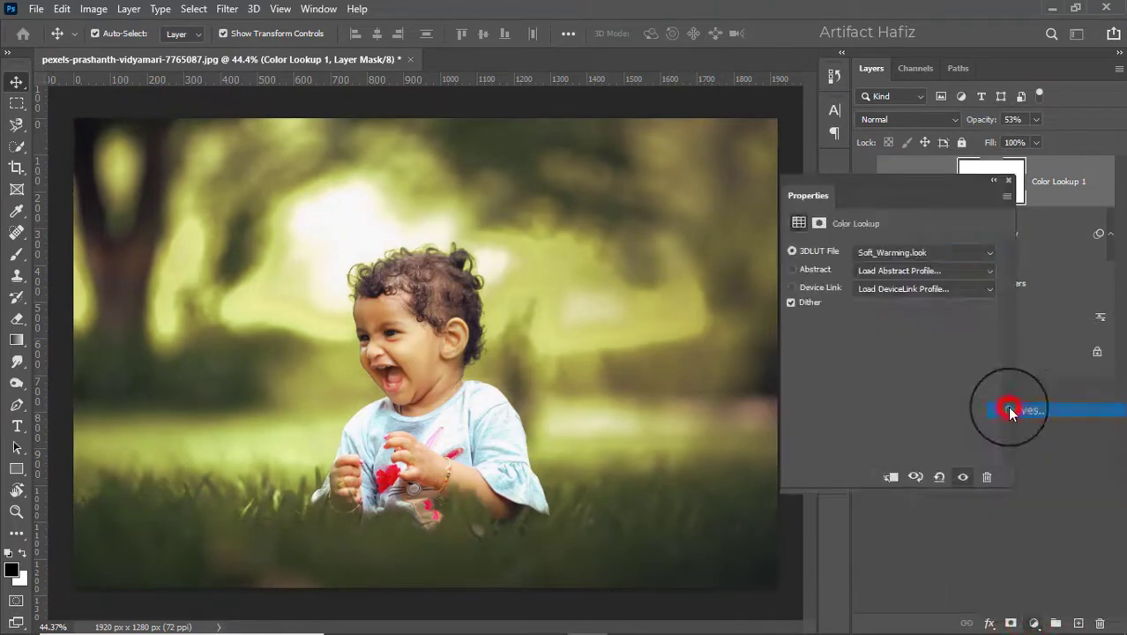
click(865, 408)
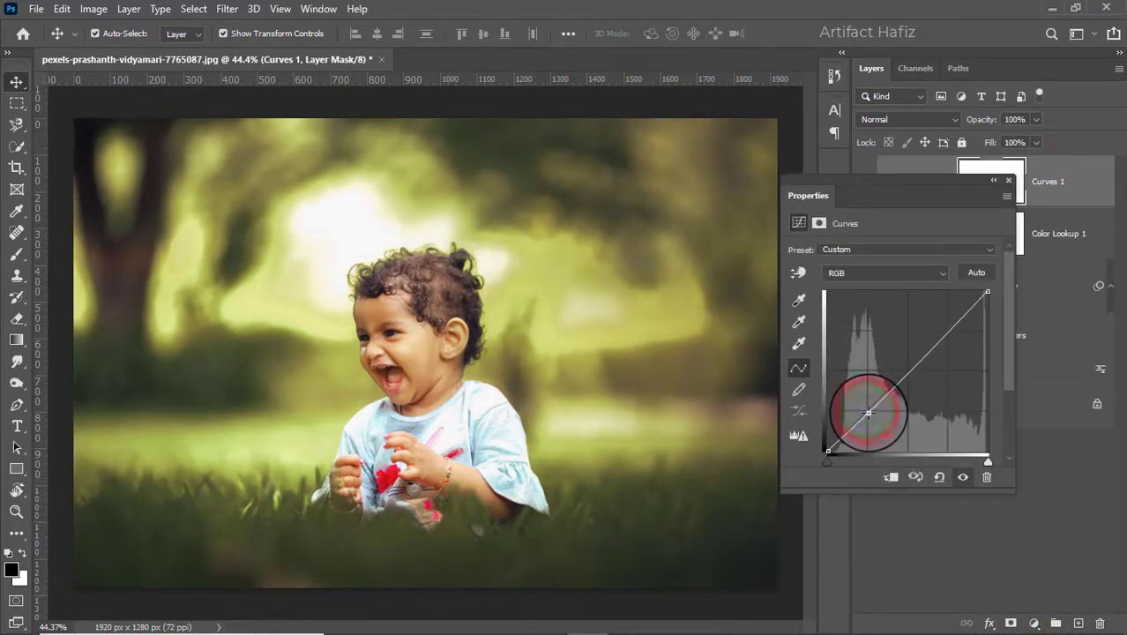
drag(946, 331, 951, 325)
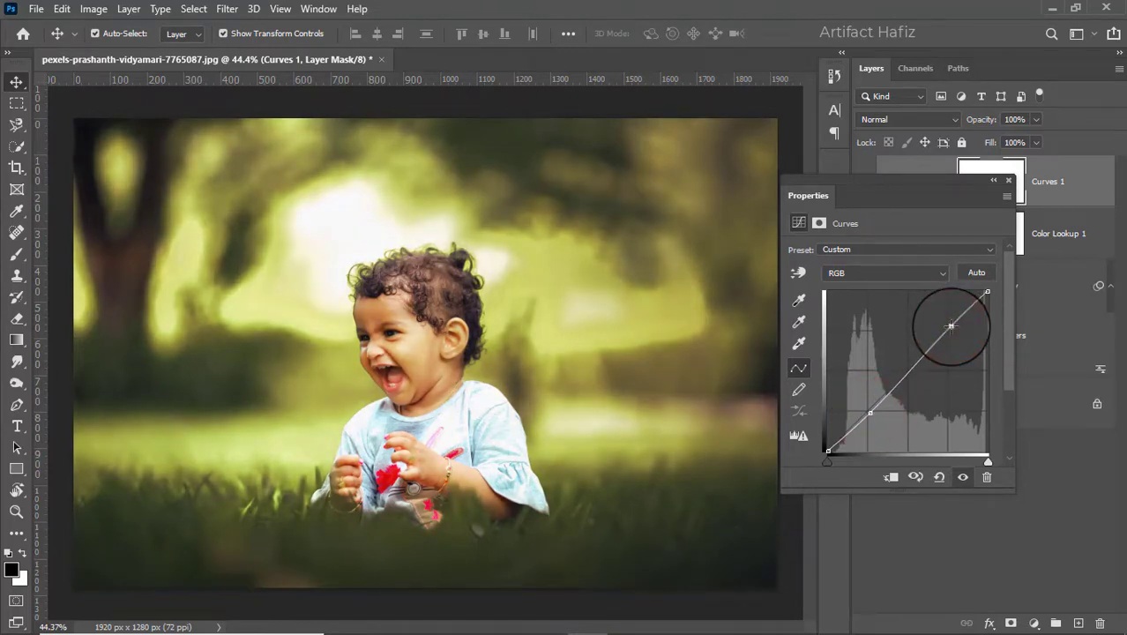
click(1008, 179)
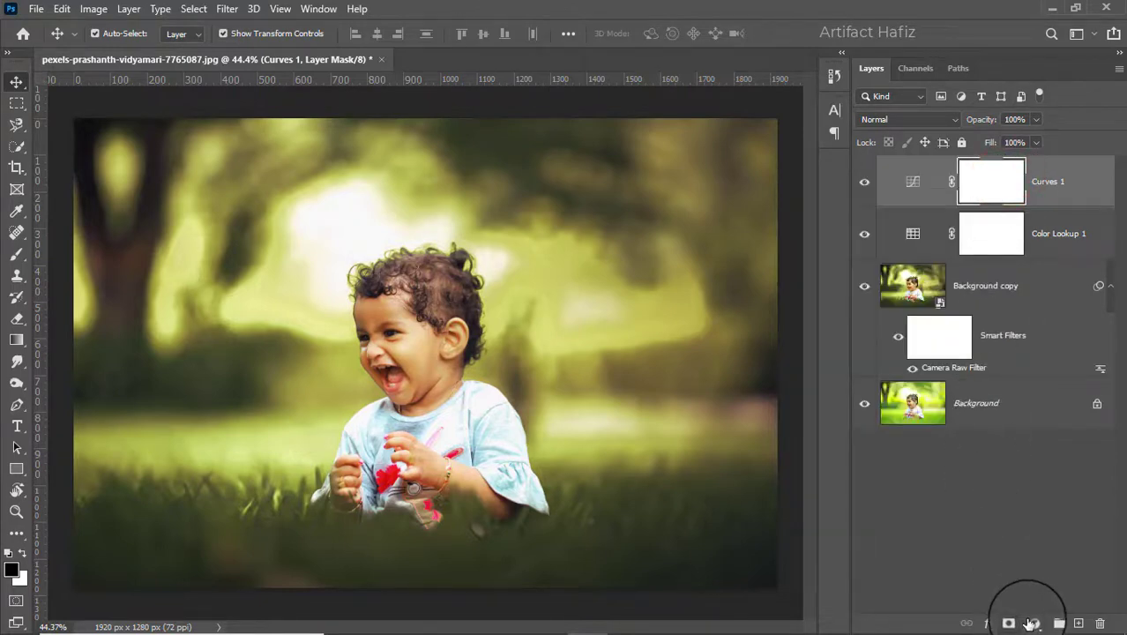
- Add a Levels adjustment layer with the black input level at 5 and the white input level at 250
click(1032, 623)
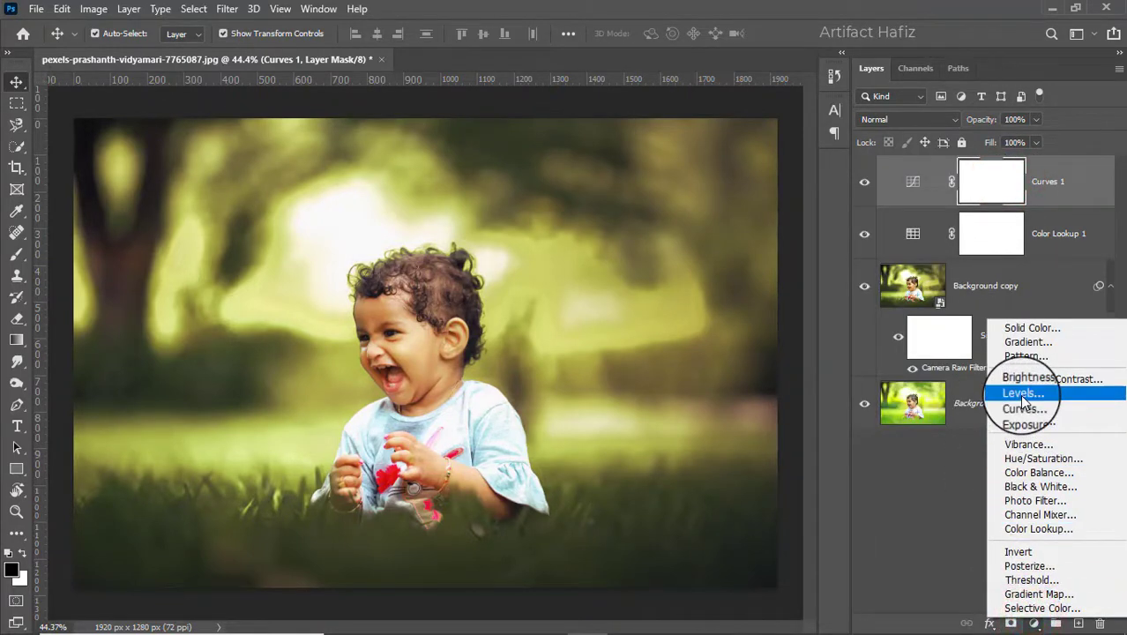
click(1023, 399)
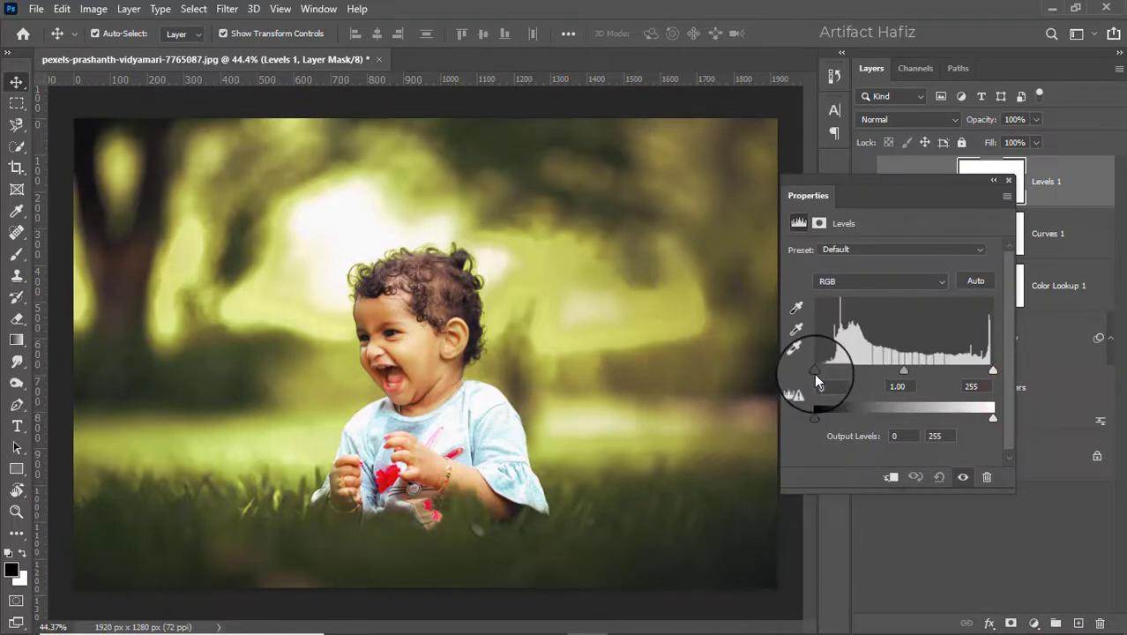
drag(815, 376, 819, 370)
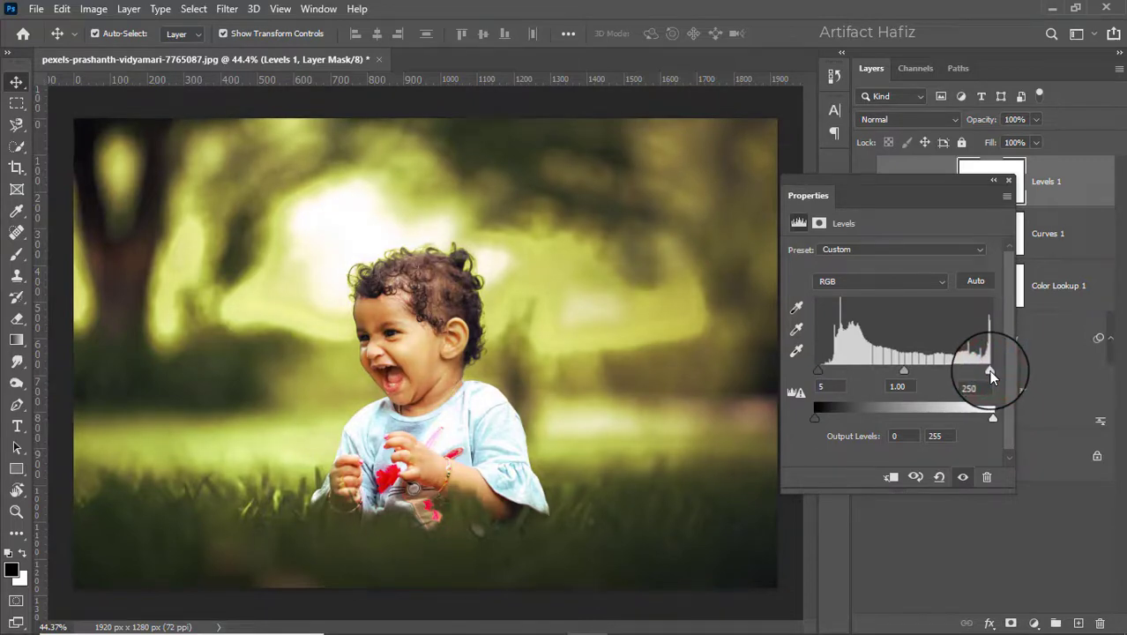
click(1010, 183)
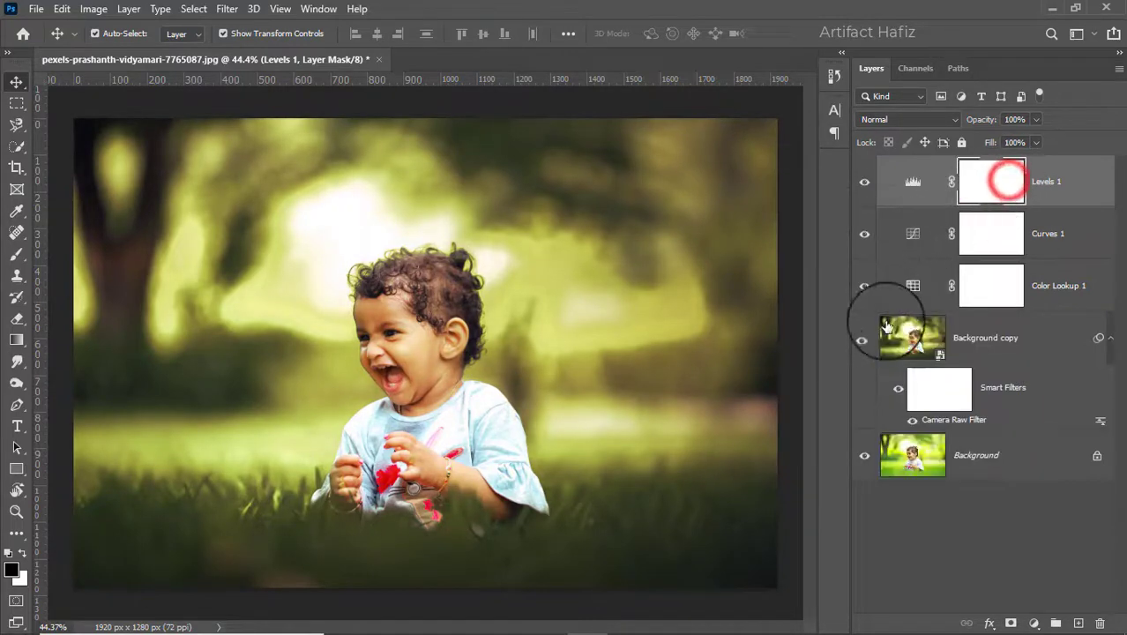
- Compare before and after by toggling the visibility of all layers except Background
alt+click(864, 457)
alt+click(864, 458)
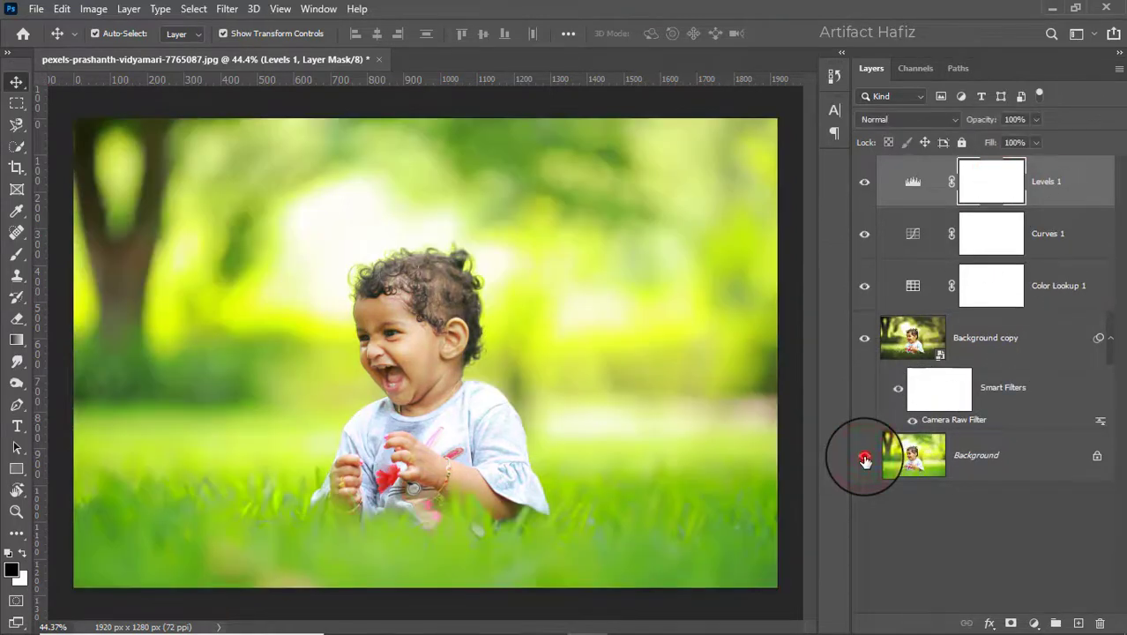
alt+click(864, 458)
alt+click(864, 459)
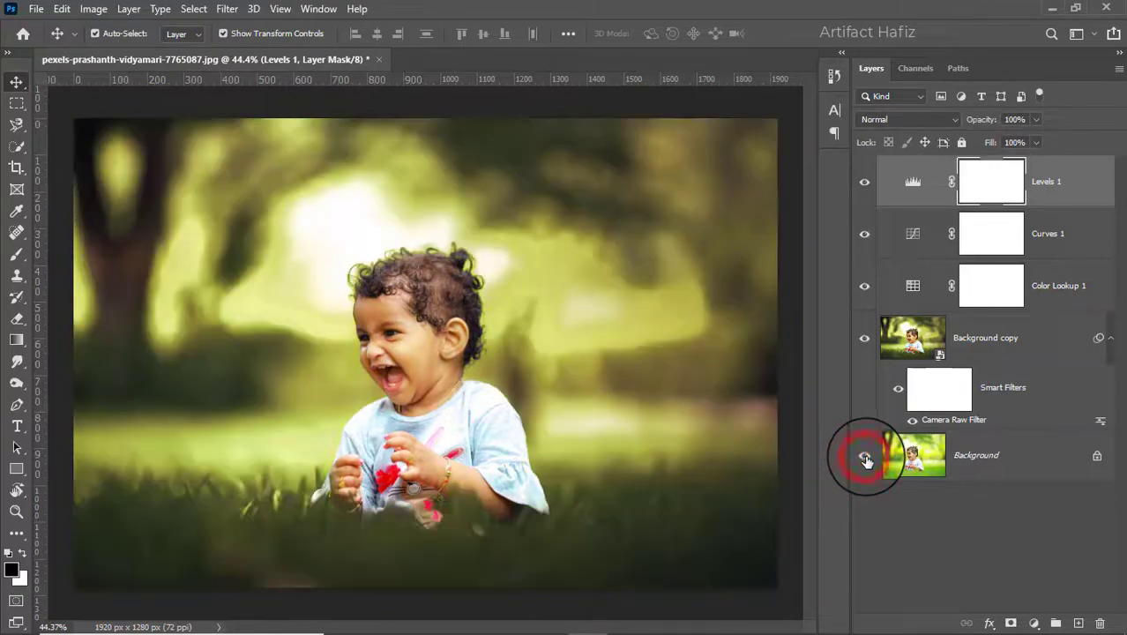